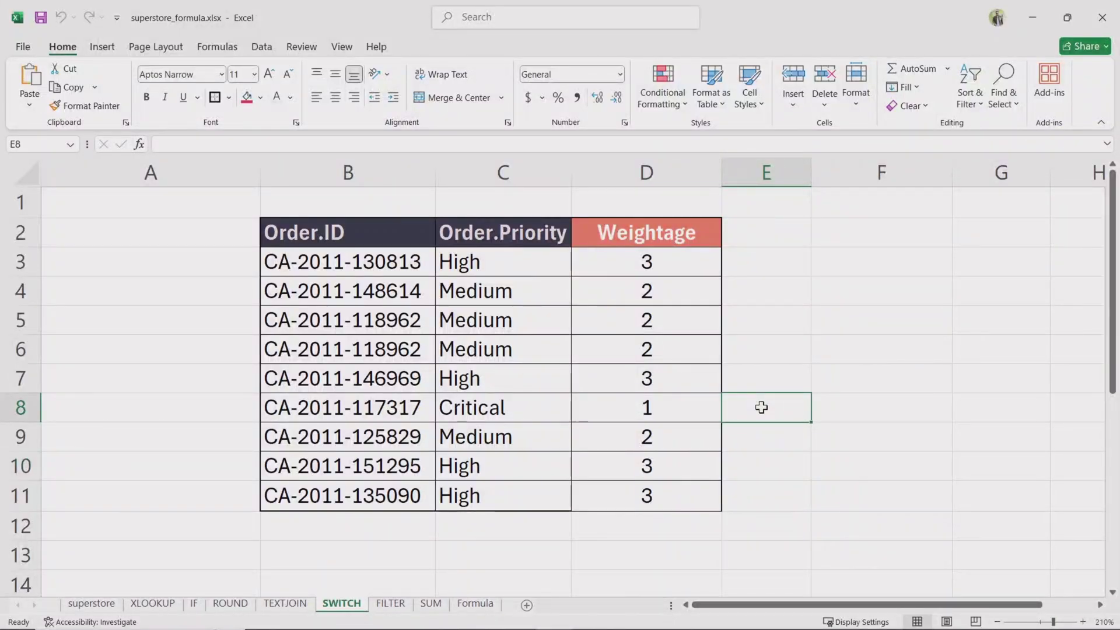
Step: Review the SWITCH sheet's Weightage and Profit Status results, then the FILTER sheet's High-priority rows G3:J8
left_click(755, 341)
left_click(390, 268)
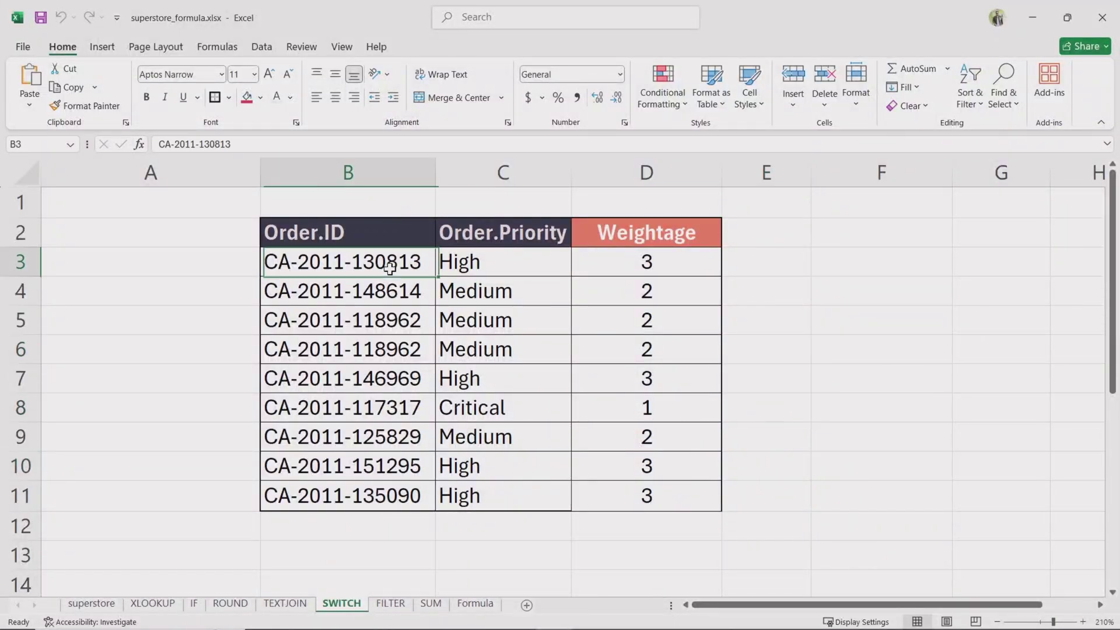
left_click_drag(607, 232, 643, 496)
left_click_drag(502, 233, 525, 496)
scroll(645, 408, "down", 4)
left_click(616, 263)
left_click_drag(618, 295, 642, 528)
left_click(758, 411)
left_click(404, 607)
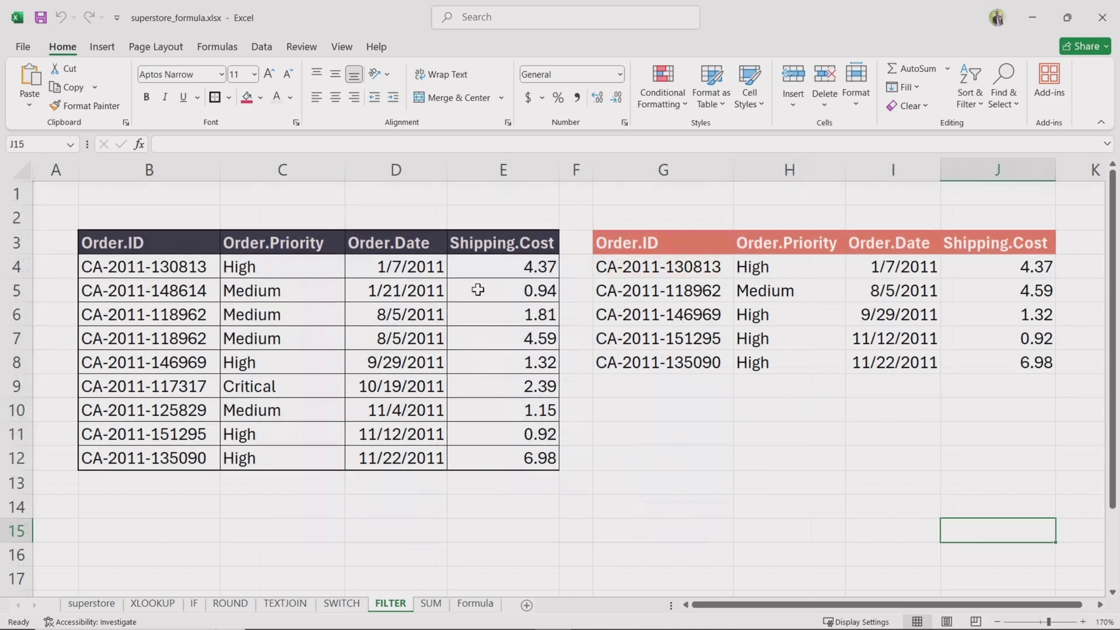
left_click_drag(628, 243, 979, 361)
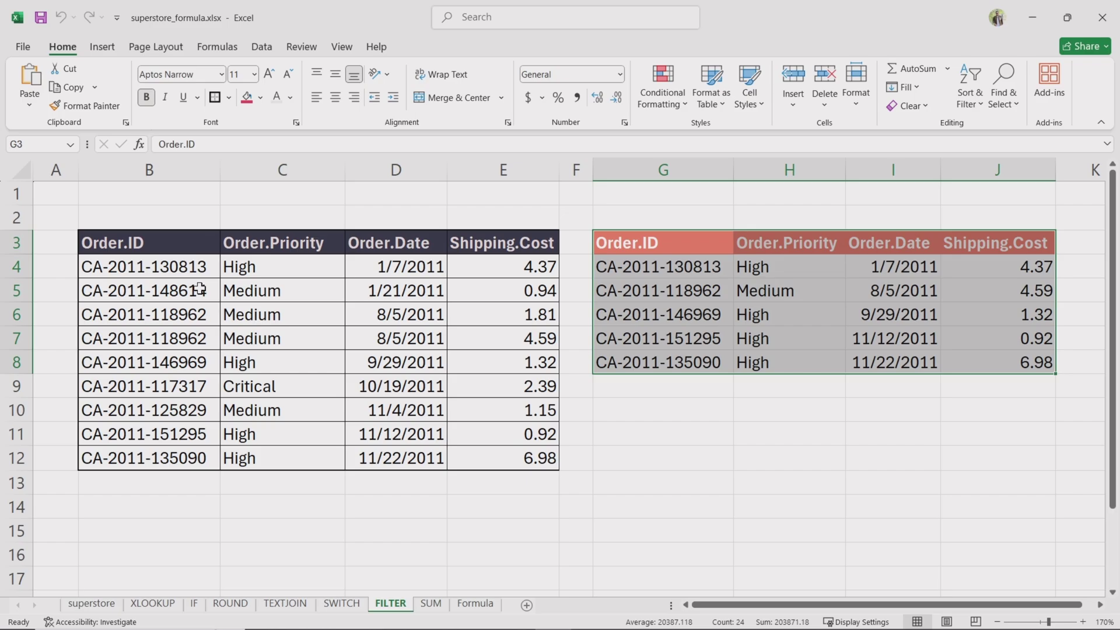
Step: On the SUM sheet, highlight the SUM, SUMIF and SUMIFS shipping-cost totals in G4:H6
left_click(438, 610)
left_click(535, 280)
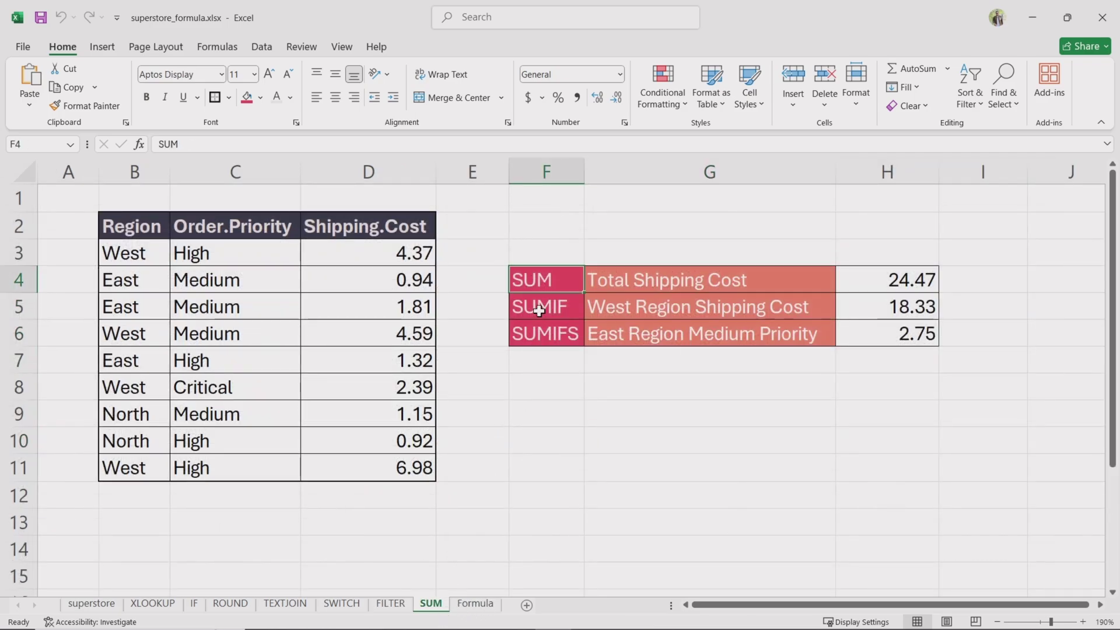
left_click(537, 304)
left_click(548, 335)
left_click_drag(656, 285, 886, 337)
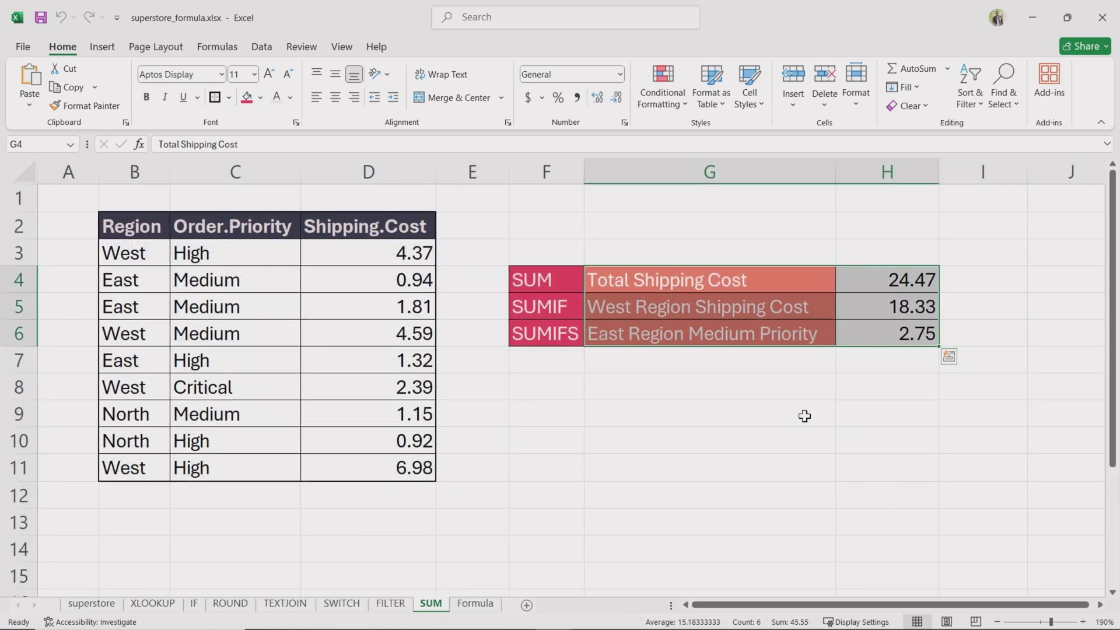
left_click_drag(567, 414, 770, 456)
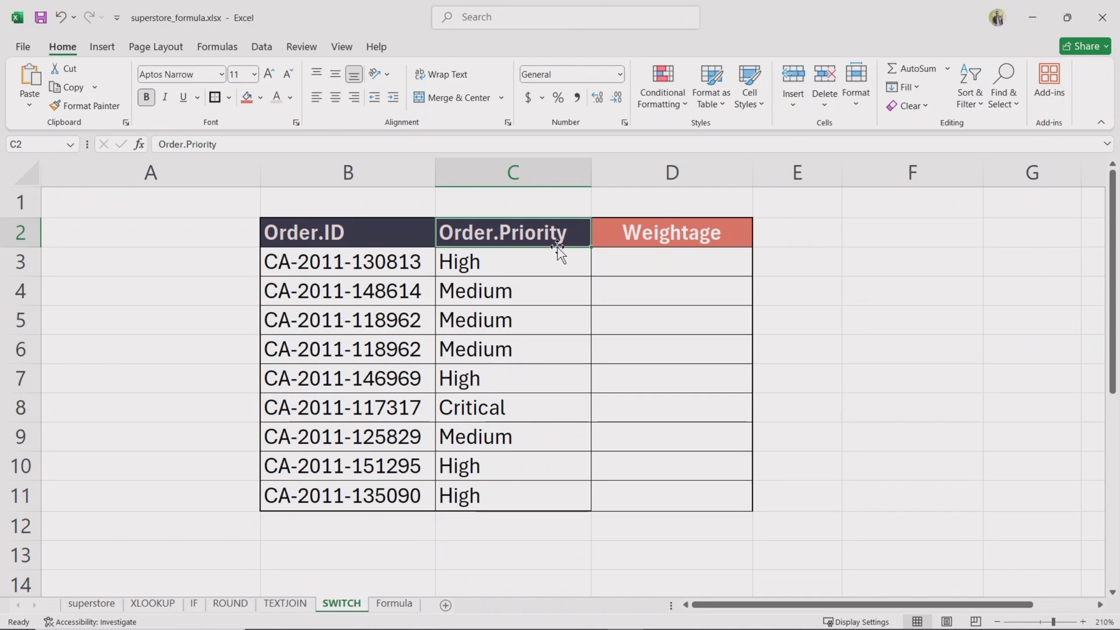
Step: Look over the order IDs, the High/Medium/Critical priorities and the empty Weightage column
left_click(553, 264)
left_click(543, 292)
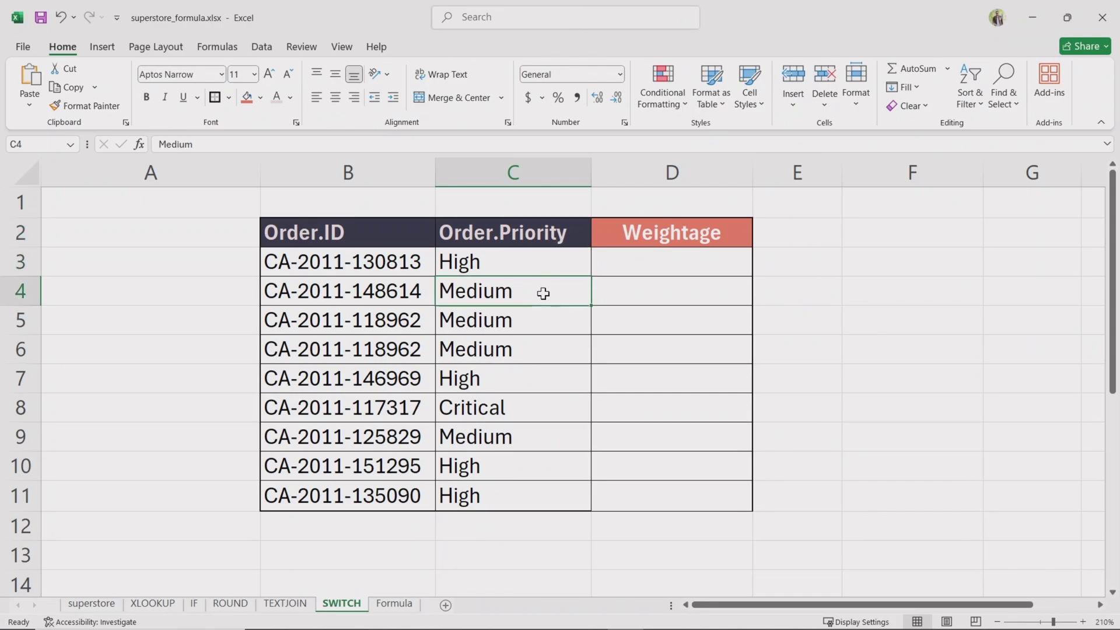
left_click_drag(365, 232, 350, 321)
left_click_drag(489, 231, 500, 321)
left_click(669, 298)
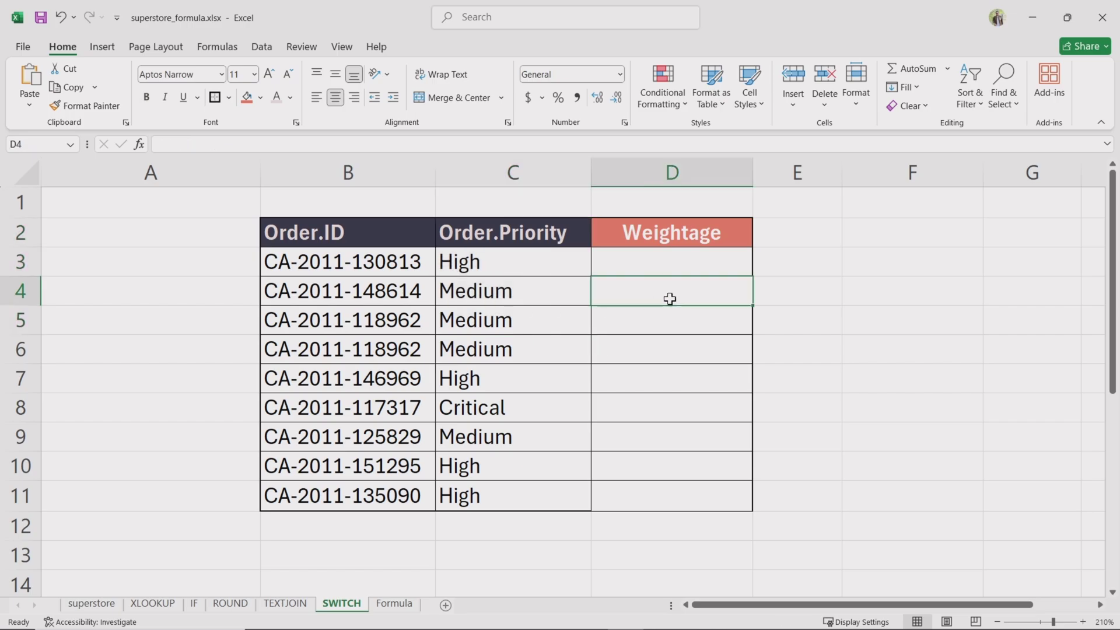
left_click(624, 232)
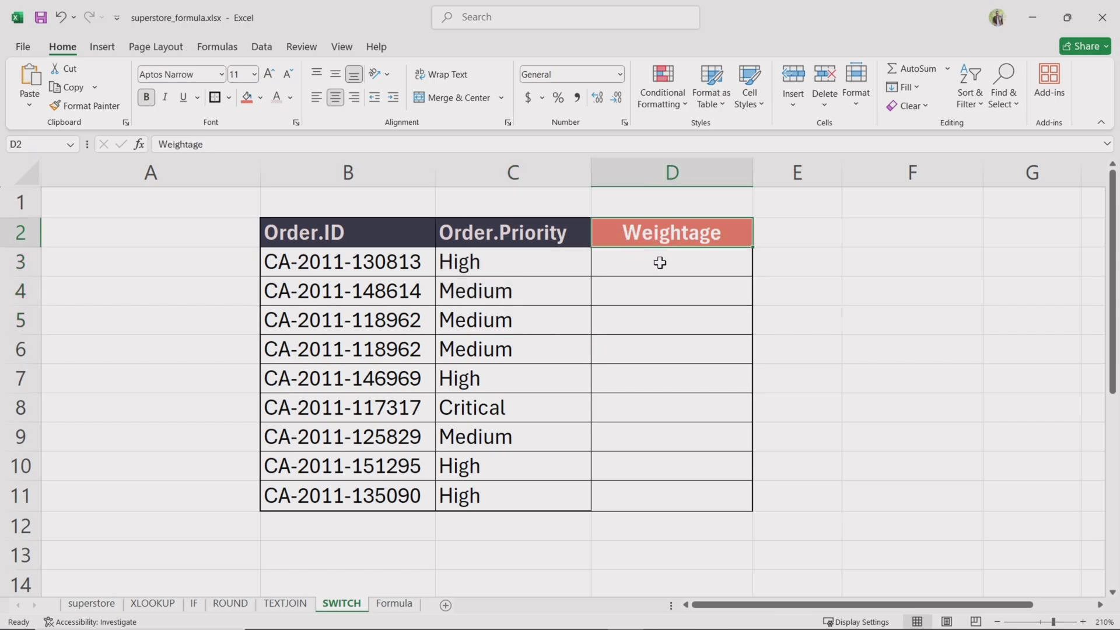
left_click_drag(550, 410, 658, 407)
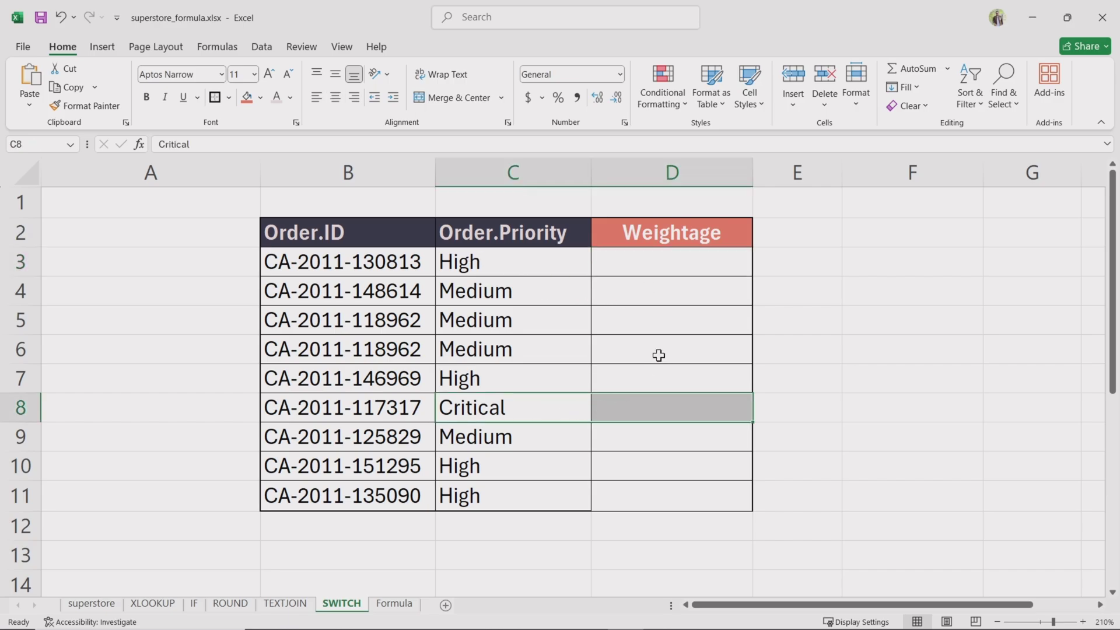
left_click(658, 355)
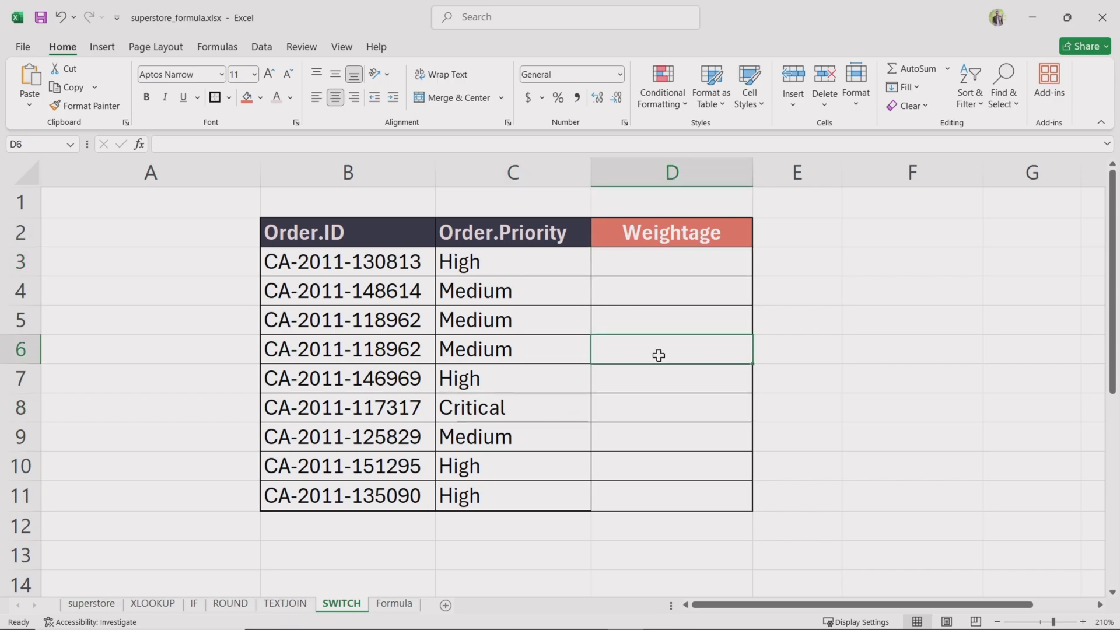
Step: In D3, type =SWITCH(C3,"High",3,"Medium",2,"Critical",1,"Not Found")
left_click(669, 269)
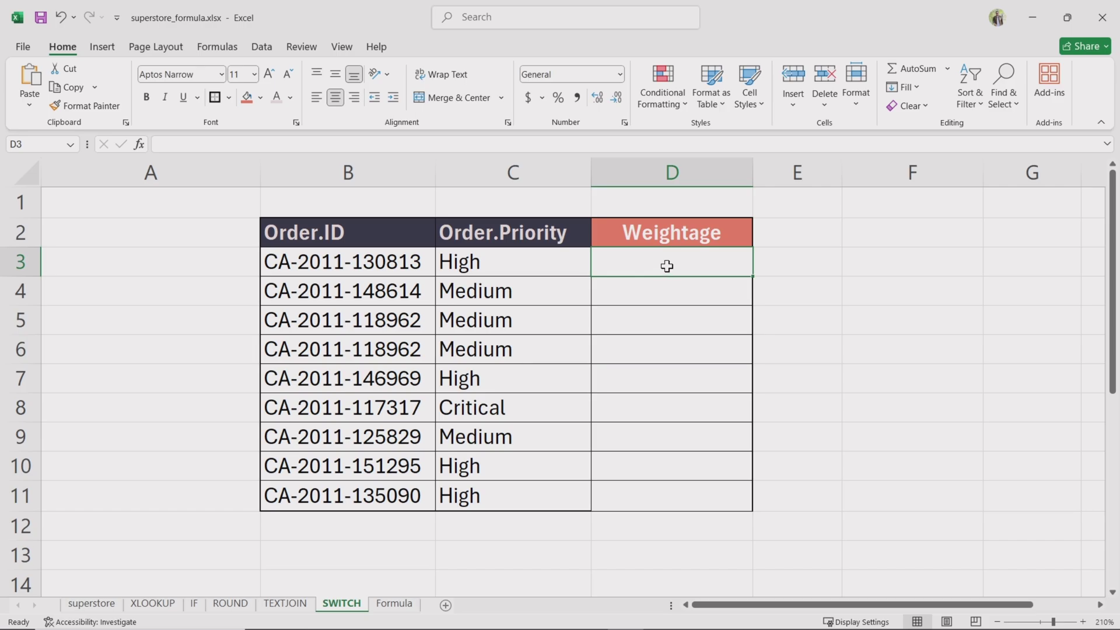
type("=")
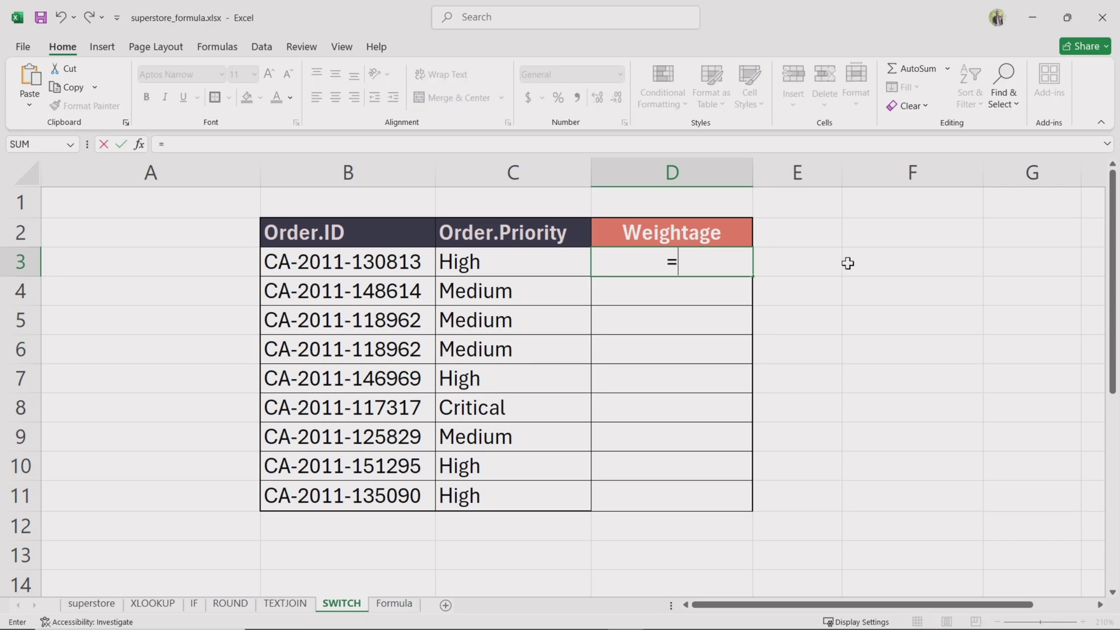
type("switch")
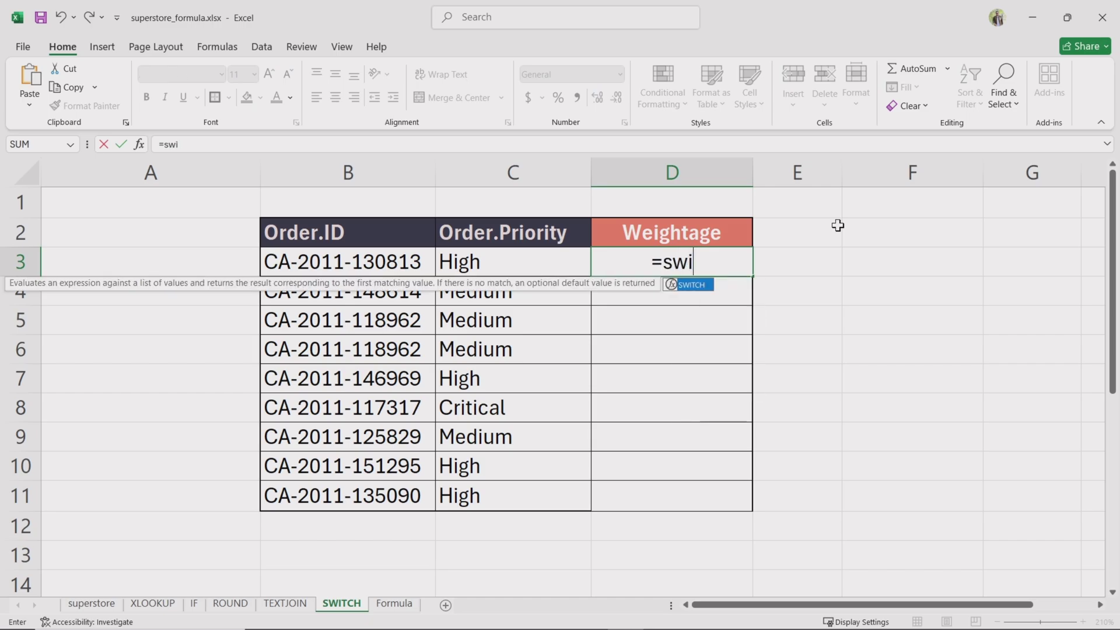
double_click(674, 285)
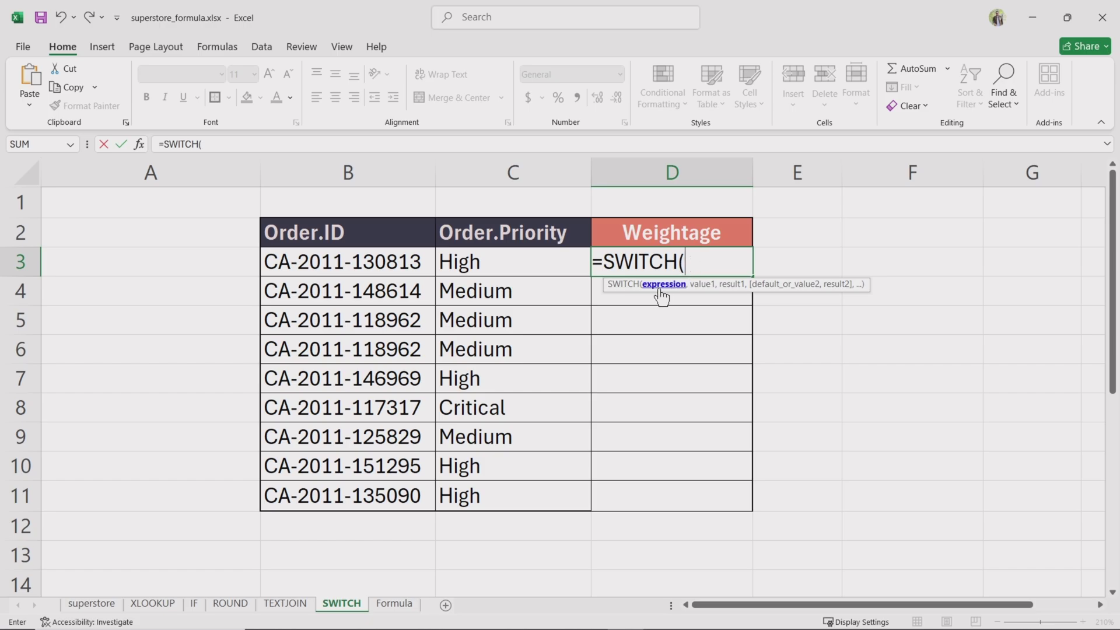
left_click(530, 267)
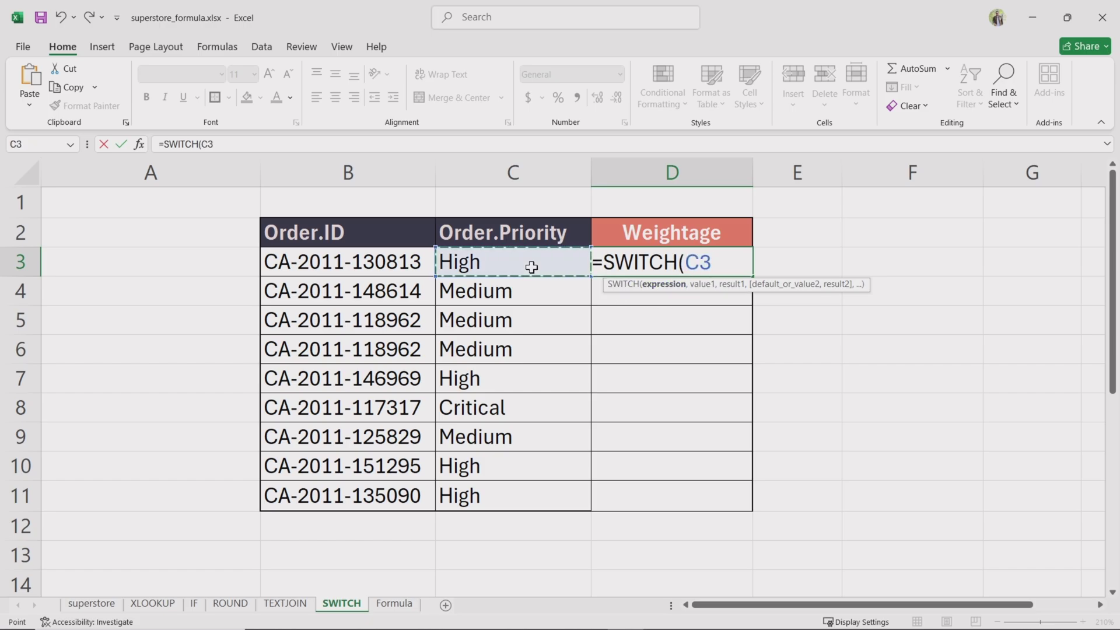
type(",")
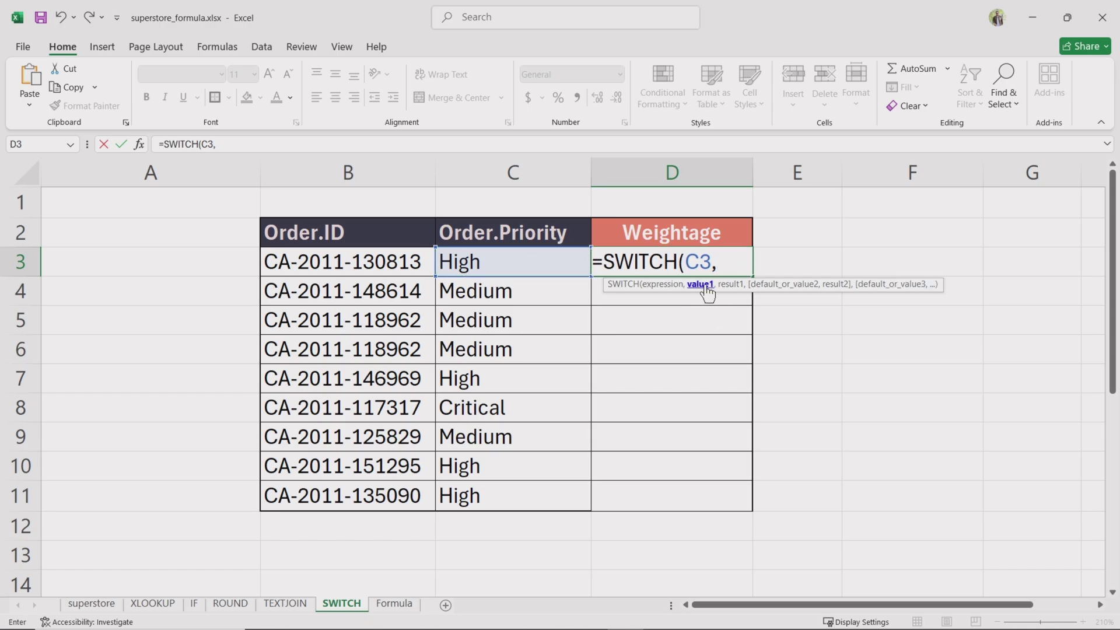
type("\"High")
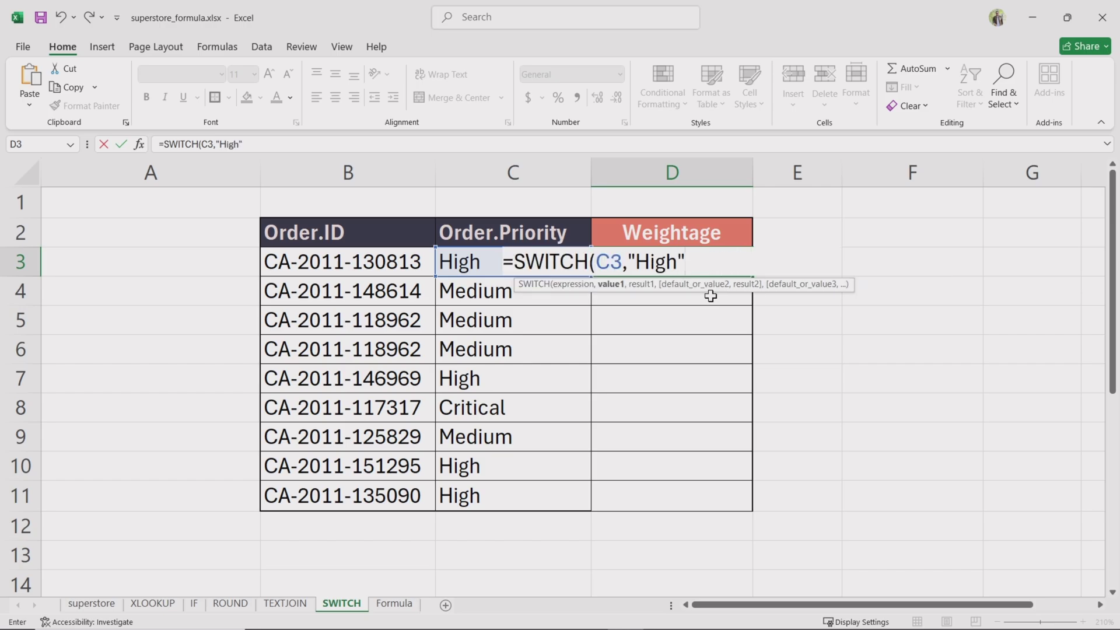
type("\",")
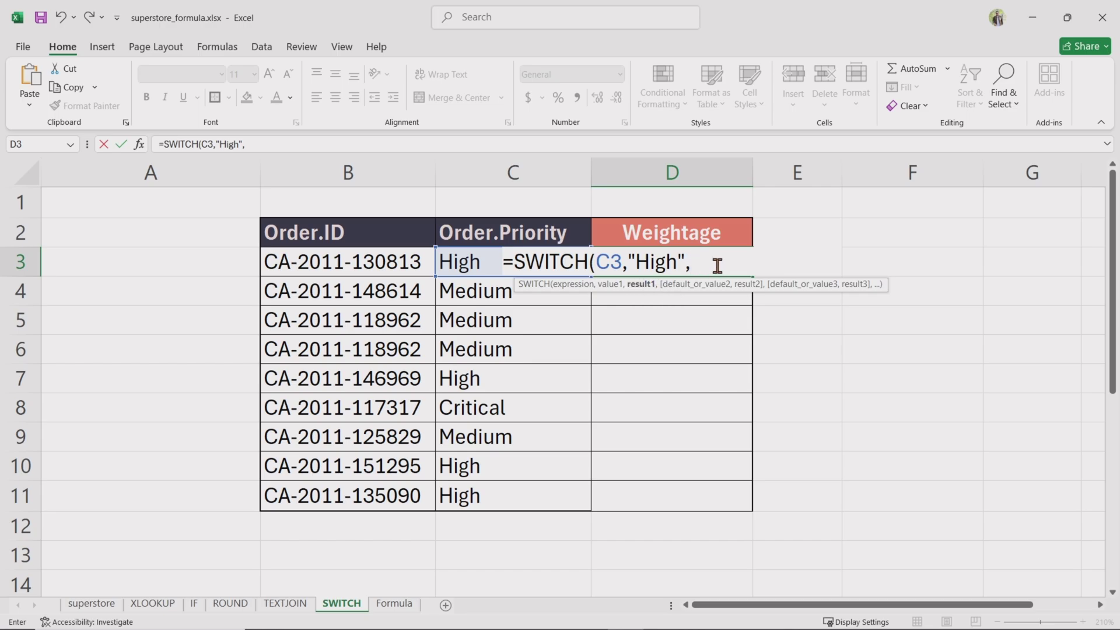
type("3,")
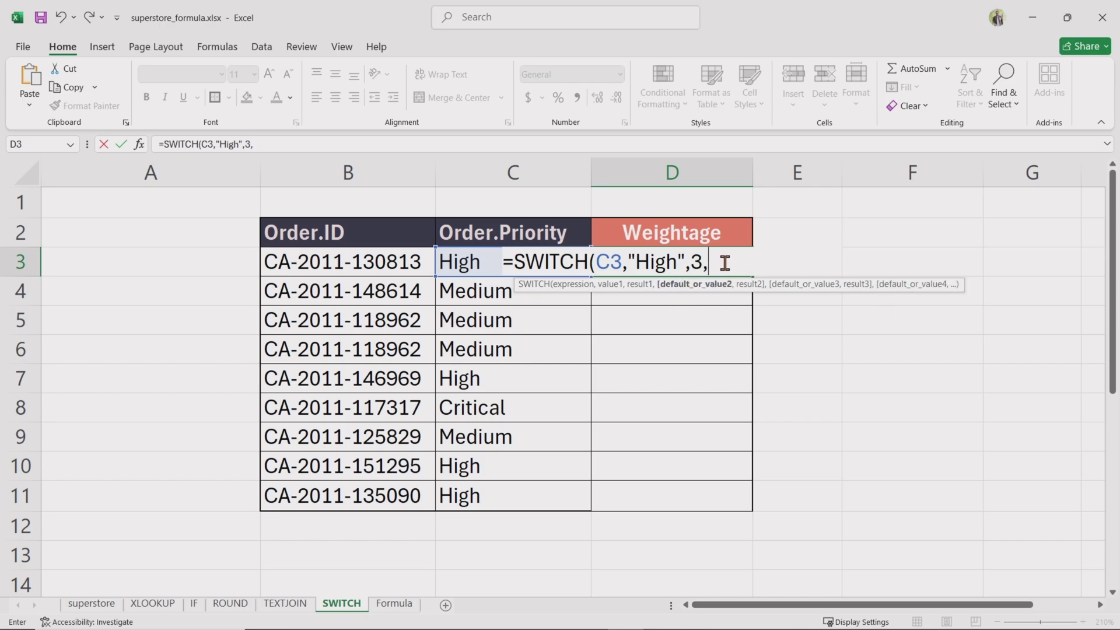
type("\"Medium\"")
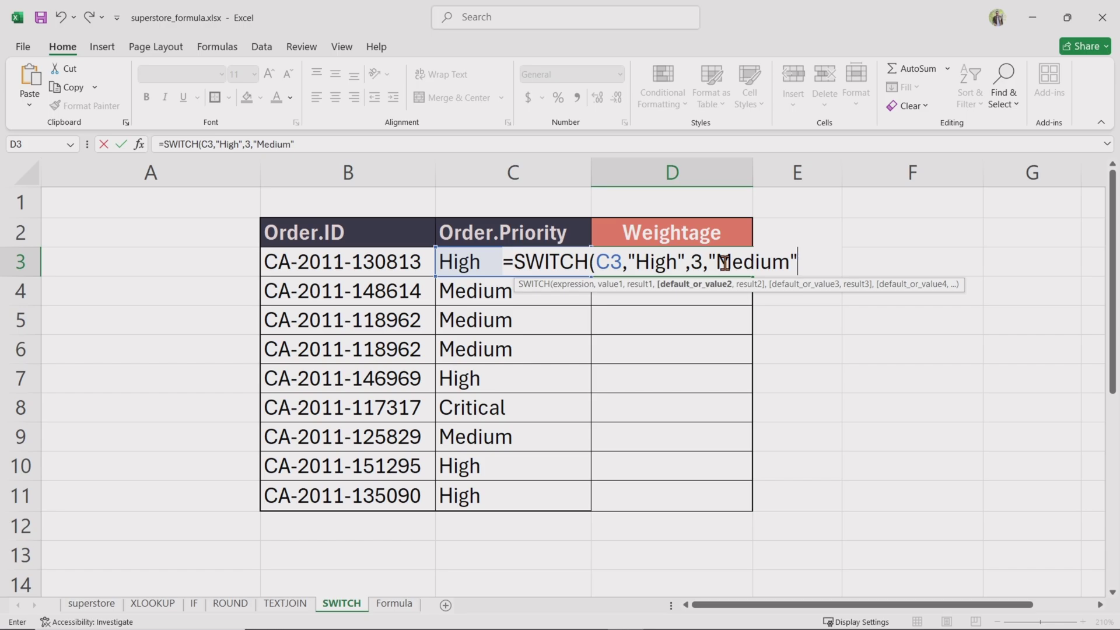
type(",")
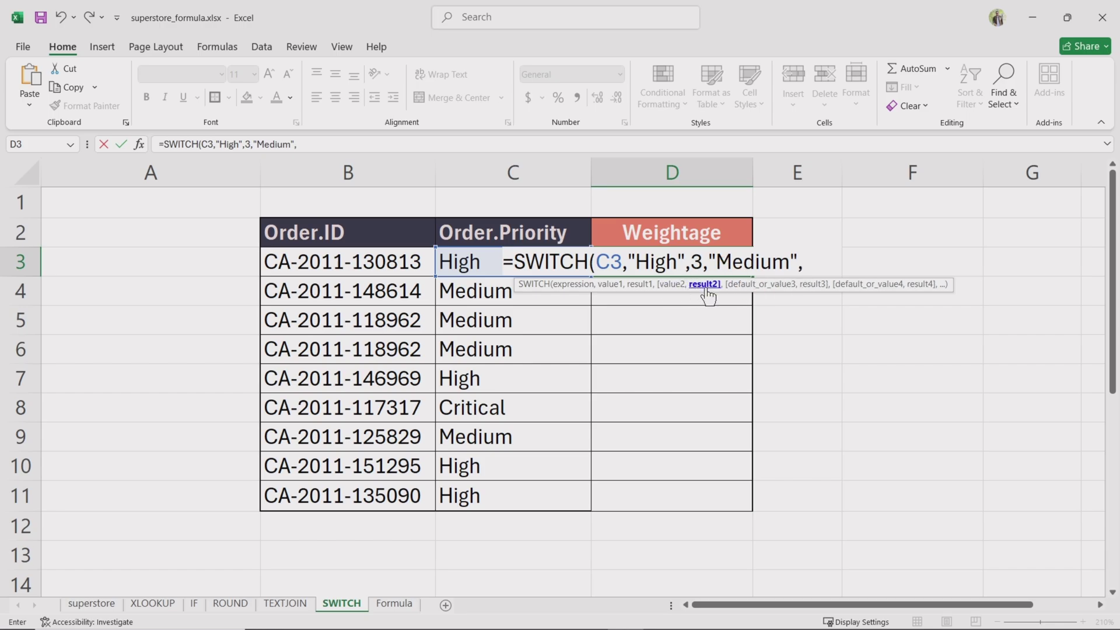
type("2,")
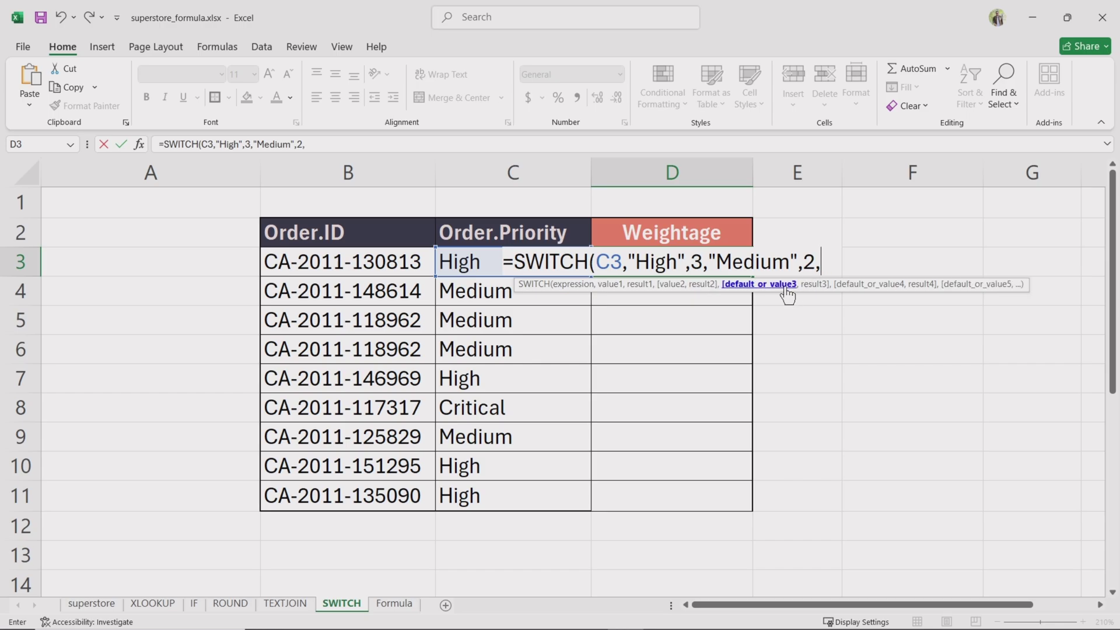
type("\"Critical\",")
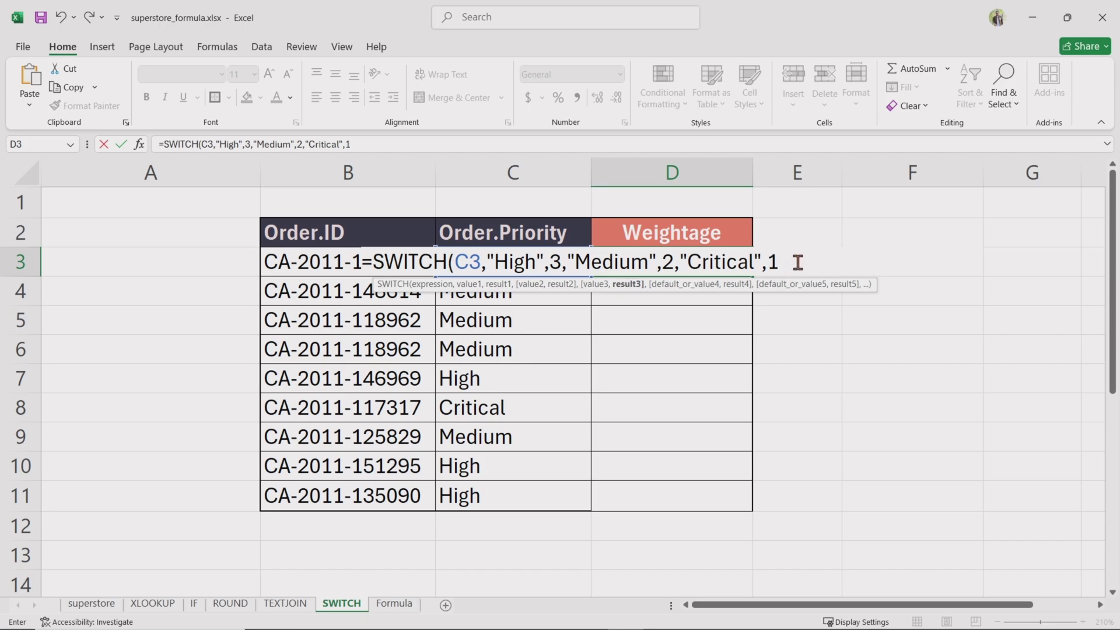
type("1,")
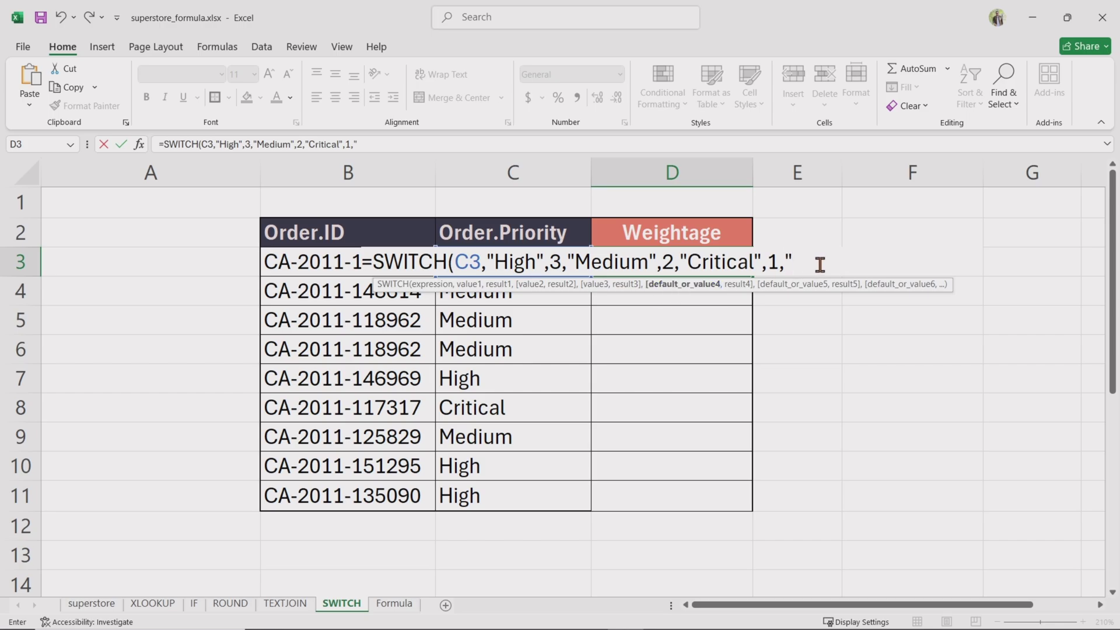
type("\"Not Found")
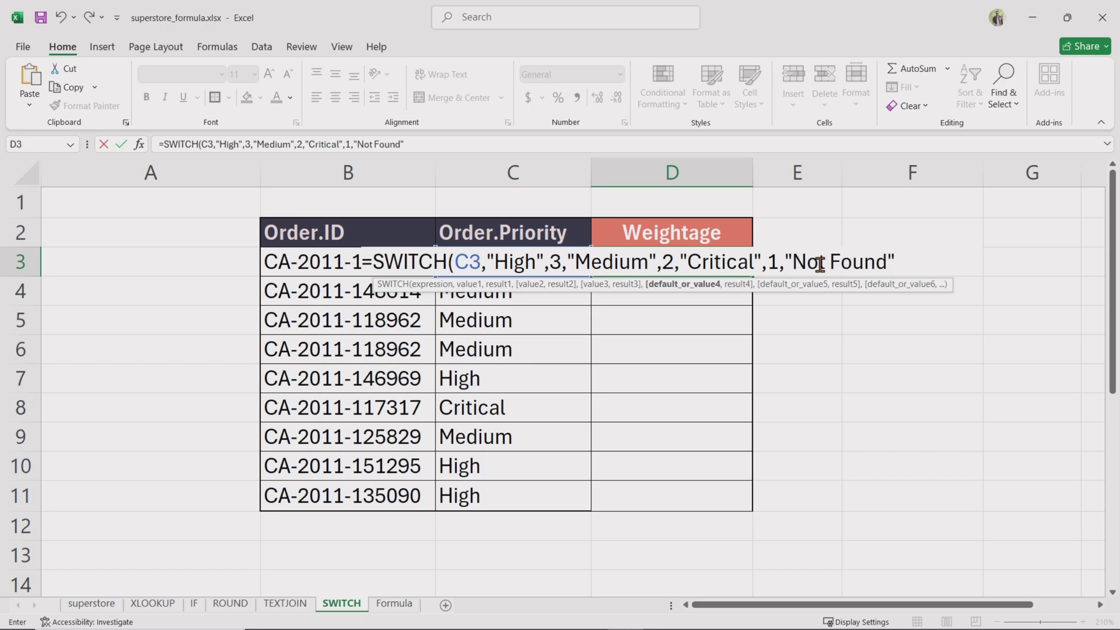
type("\")")
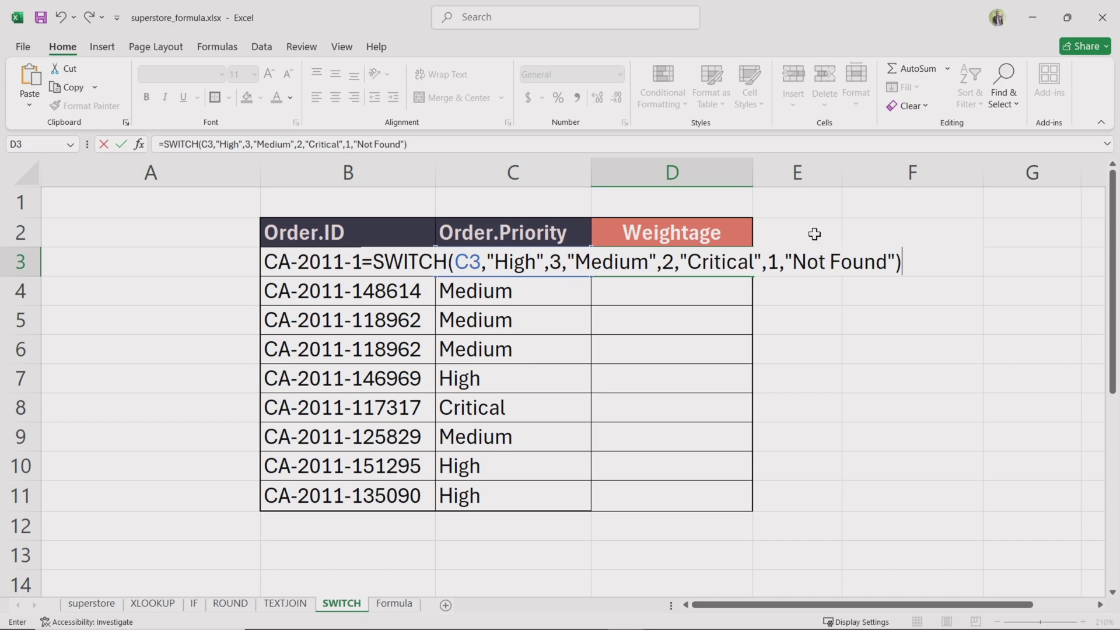
Step: Commit the D3 SWITCH formula and fill it down the Weightage column to D11
key("Return")
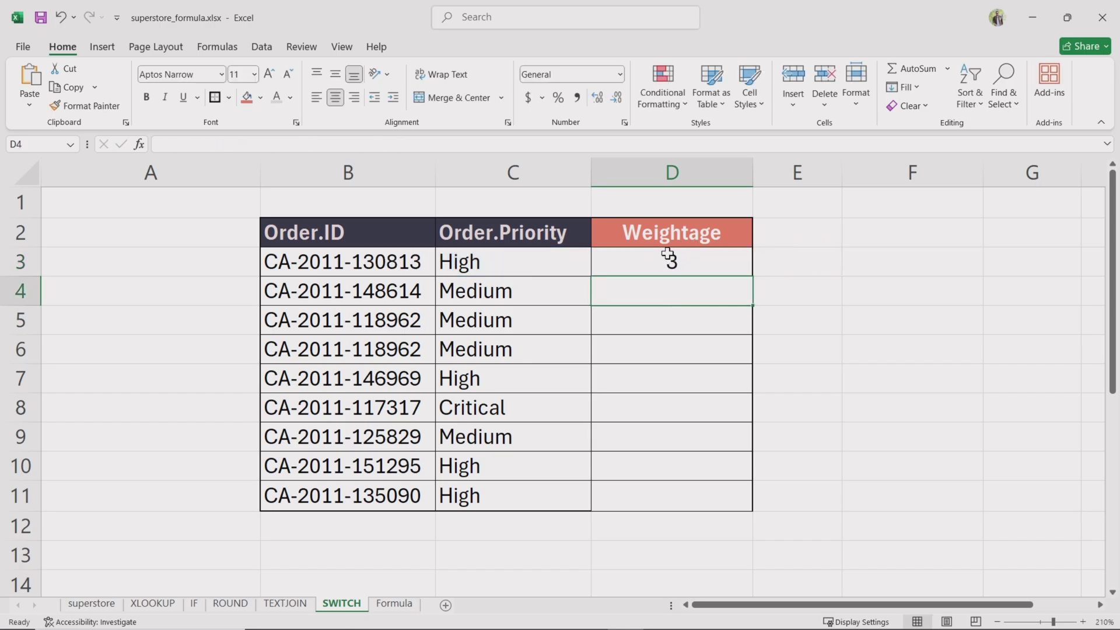
left_click(737, 262)
double_click(753, 277)
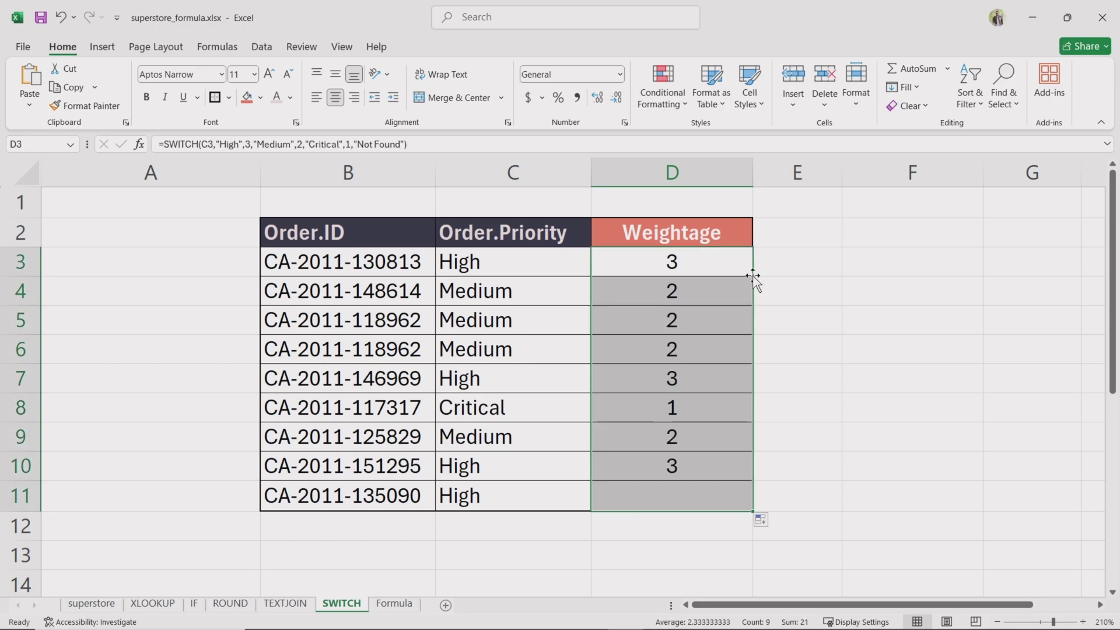
left_click(780, 327)
left_click(810, 360)
Step: Verify that High, Medium and Critical map to weights 3, 2 and 1
left_click_drag(523, 267, 628, 269)
left_click_drag(522, 291, 630, 292)
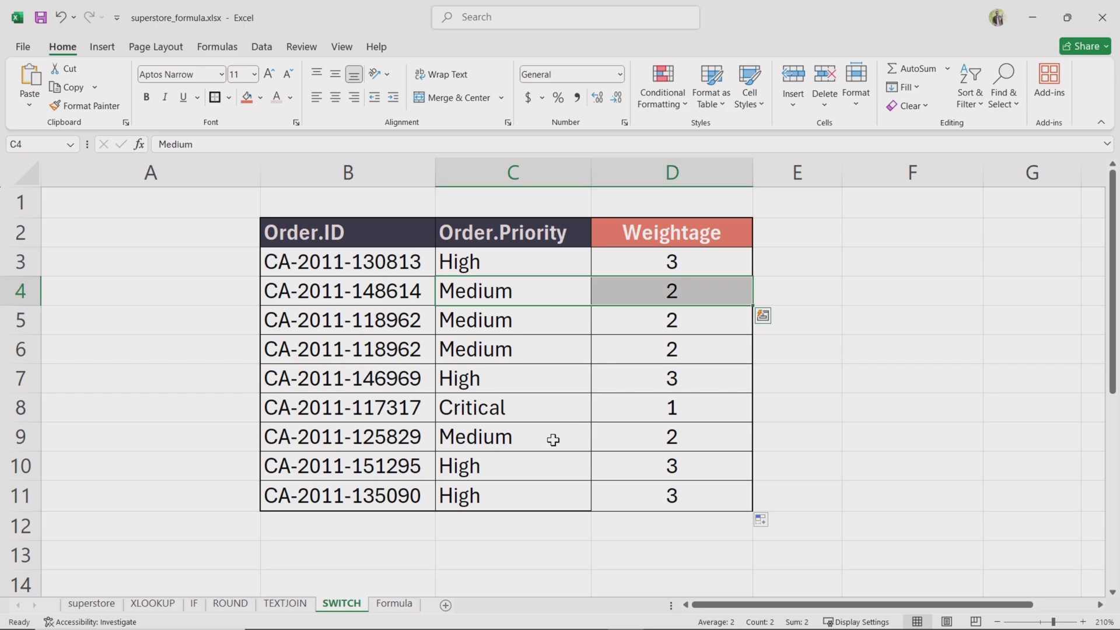
left_click_drag(525, 411, 632, 406)
left_click(814, 354)
left_click(863, 349)
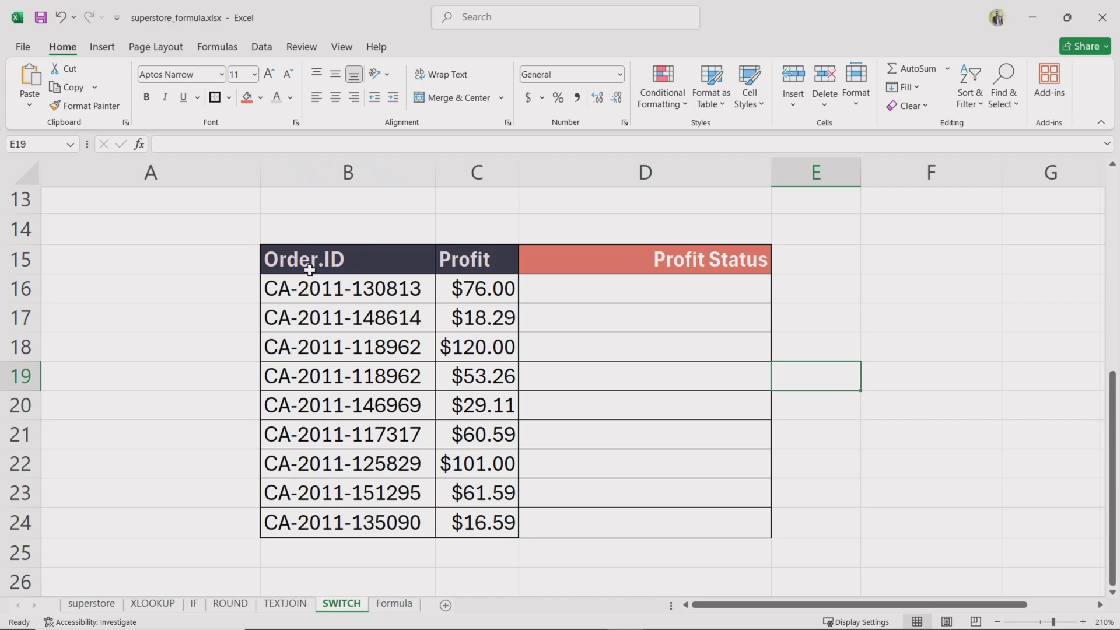
Step: Highlight the order IDs, profit values and empty Profit Status cells
left_click_drag(337, 259, 344, 405)
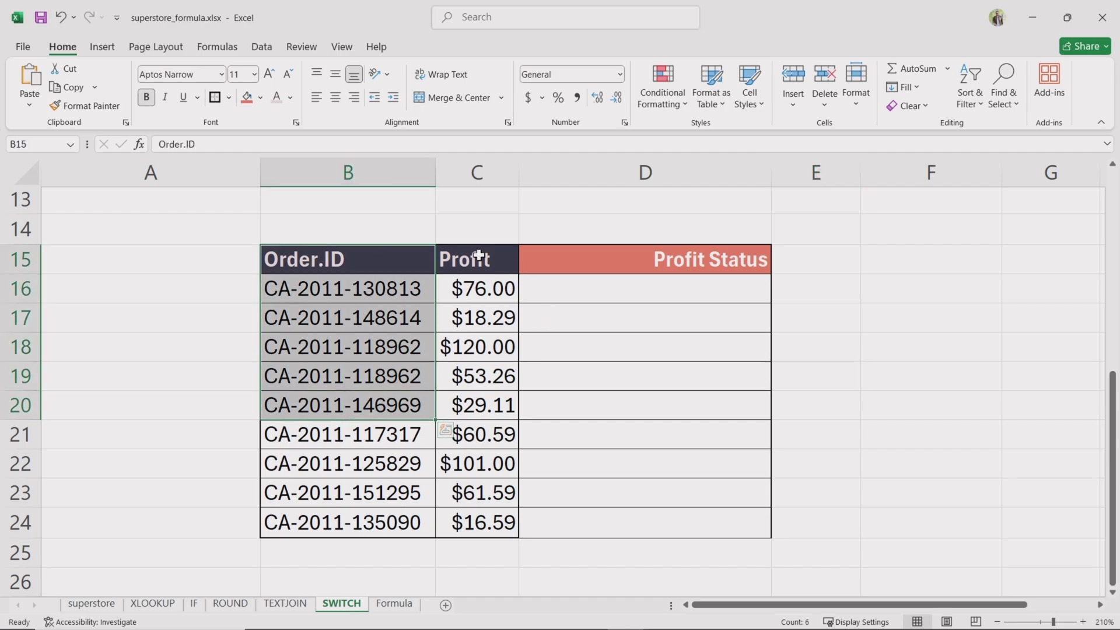
left_click_drag(488, 288, 487, 405)
left_click(816, 346)
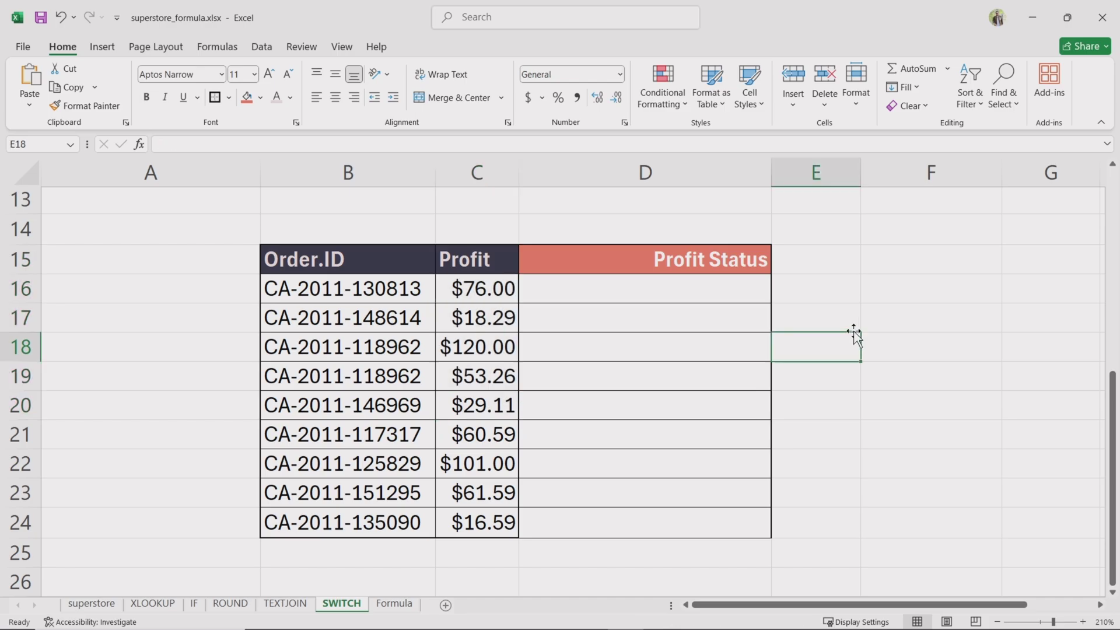
left_click_drag(668, 289, 659, 495)
left_click(856, 381)
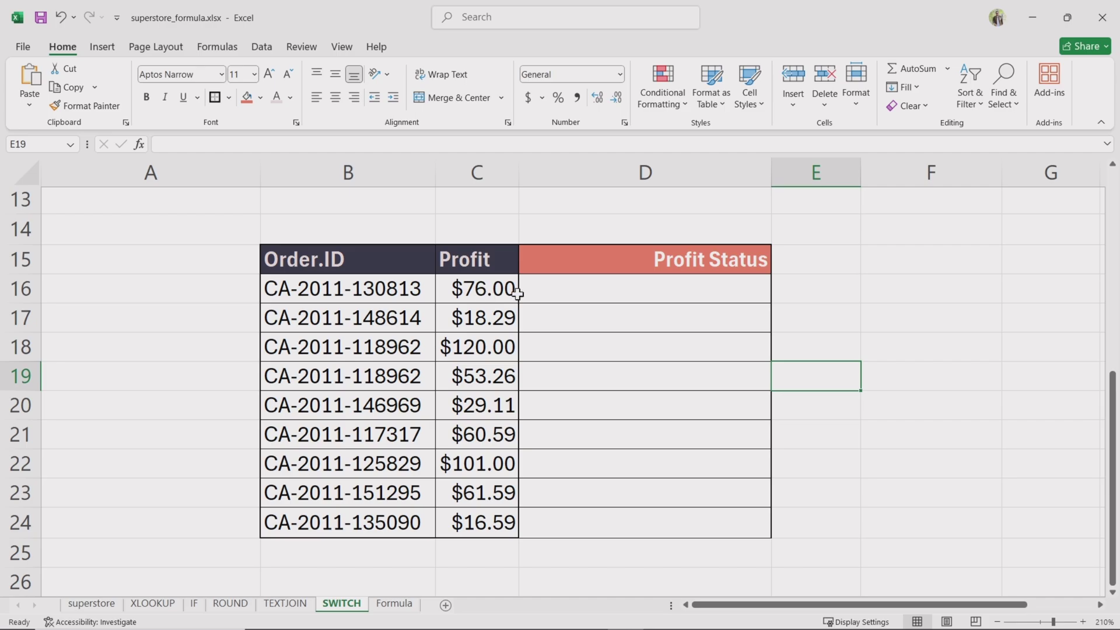
Step: In D16, start =SWITCH(TRUE,C16>100,"Above 100", fixing typos along the way
left_click(683, 293)
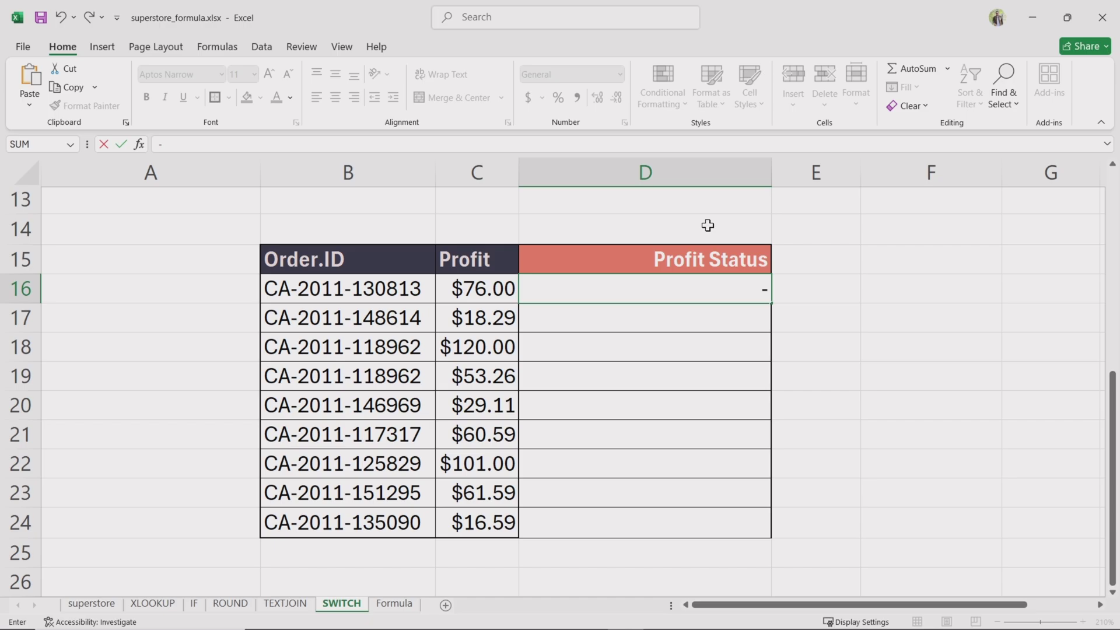
type("=switch")
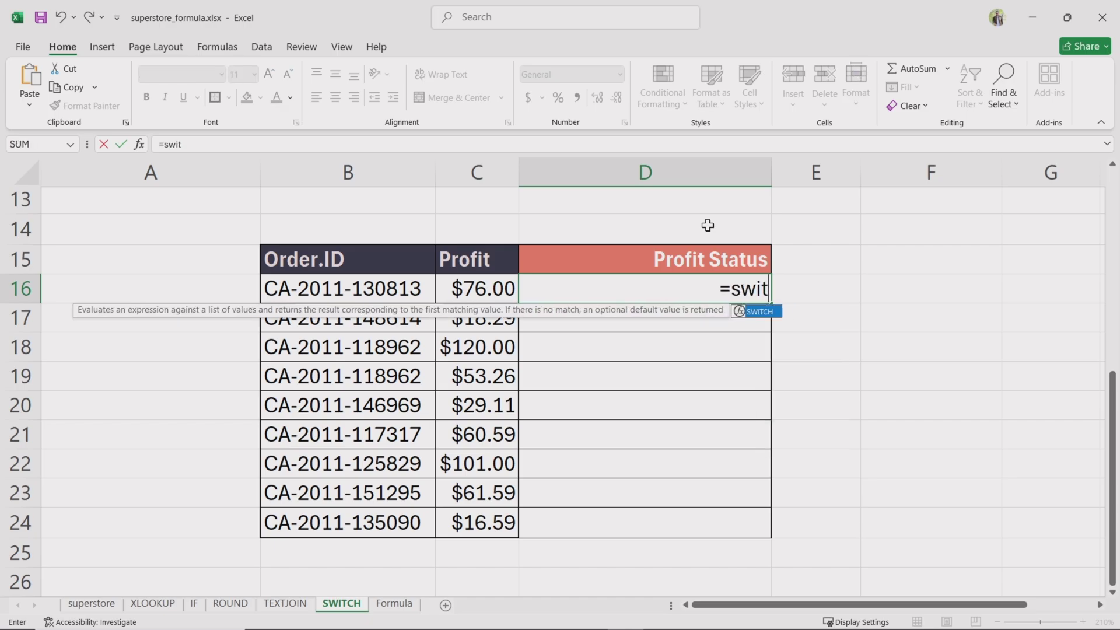
double_click(737, 315)
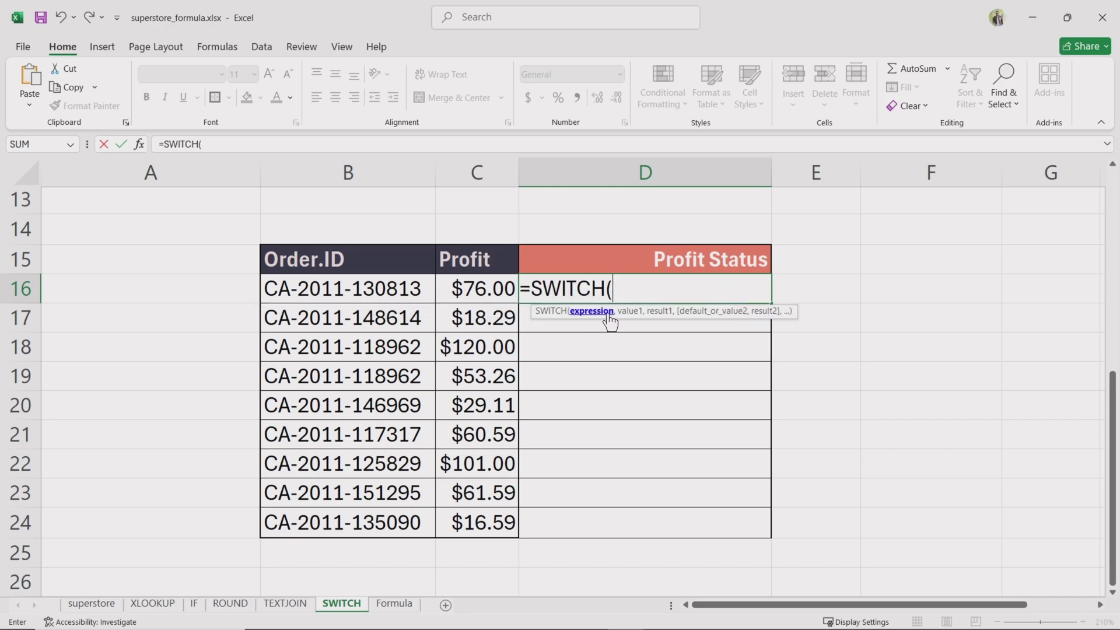
type("\"")
key("BackSpace")
type("TRUE")
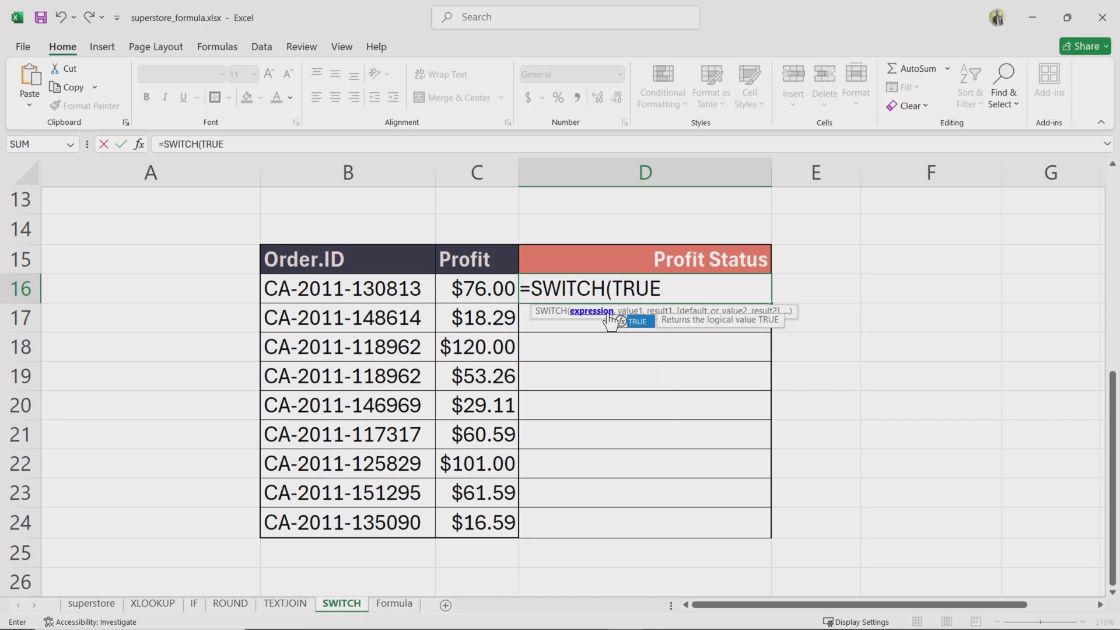
type(",")
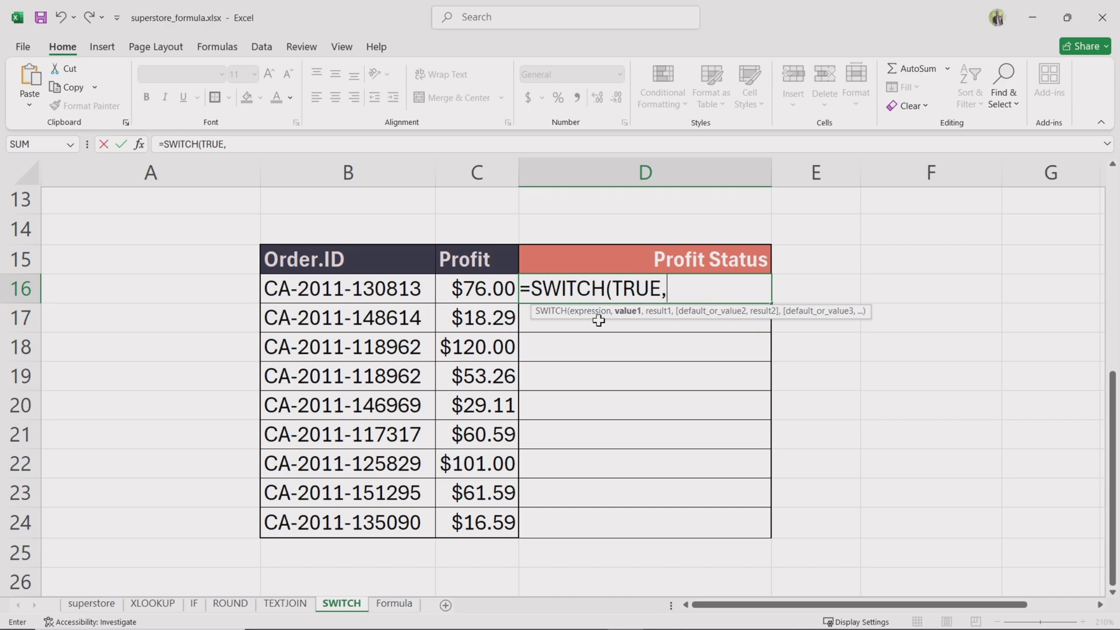
left_click(486, 287)
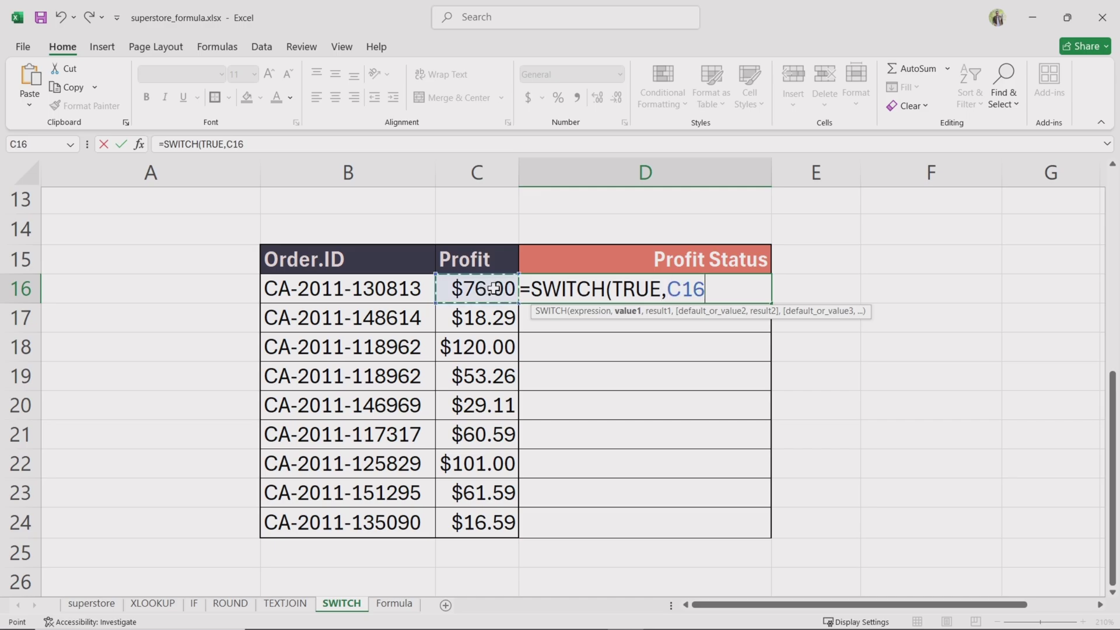
type(">")
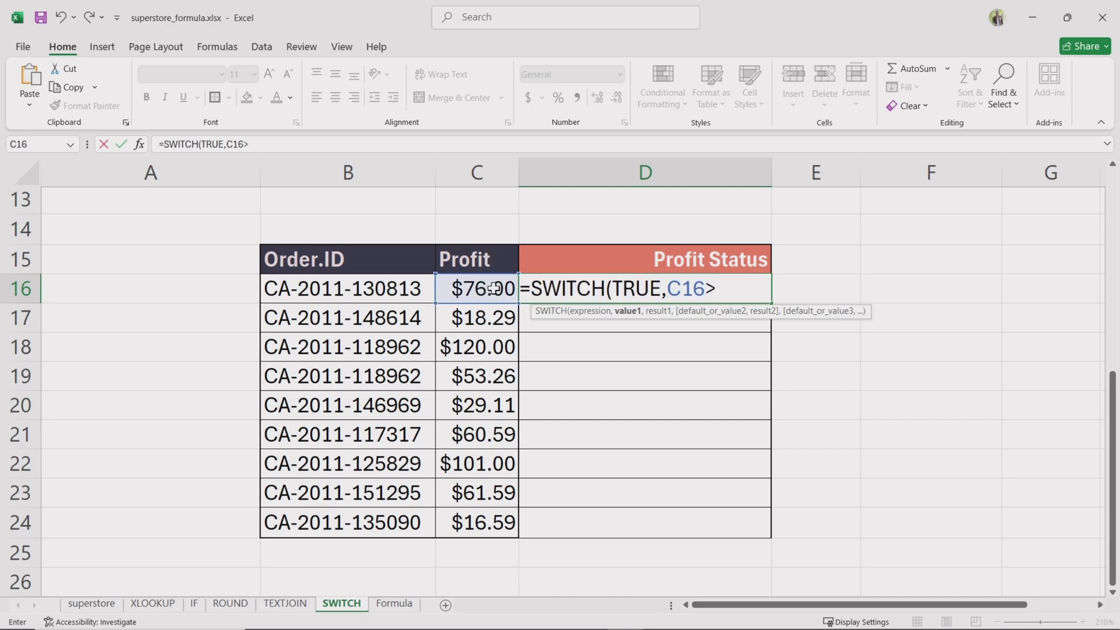
type("100,")
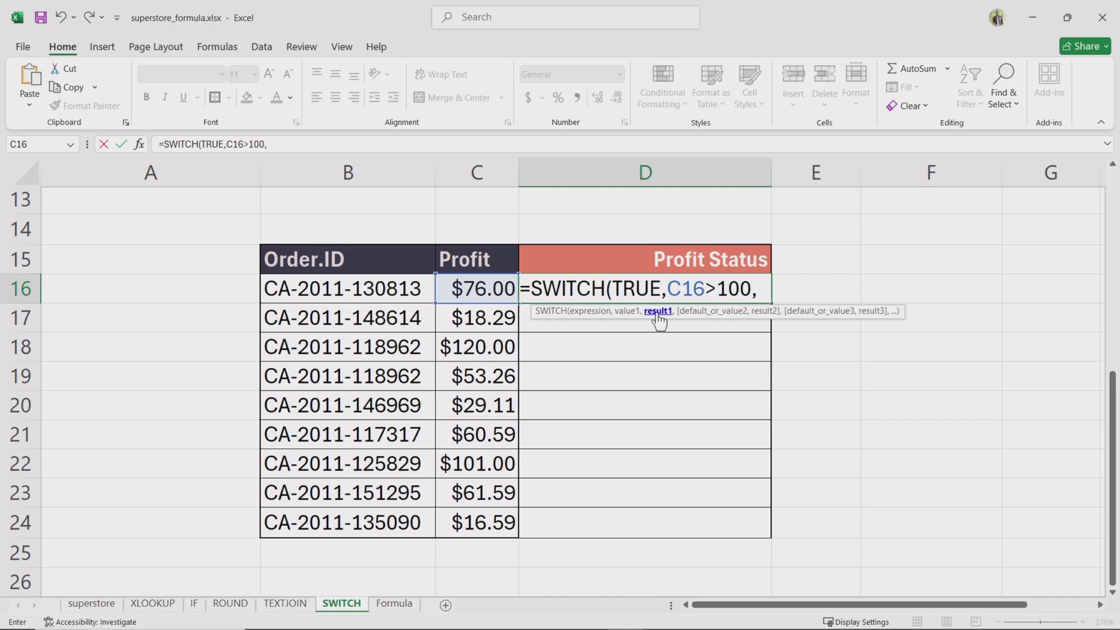
type("\"aBOVE")
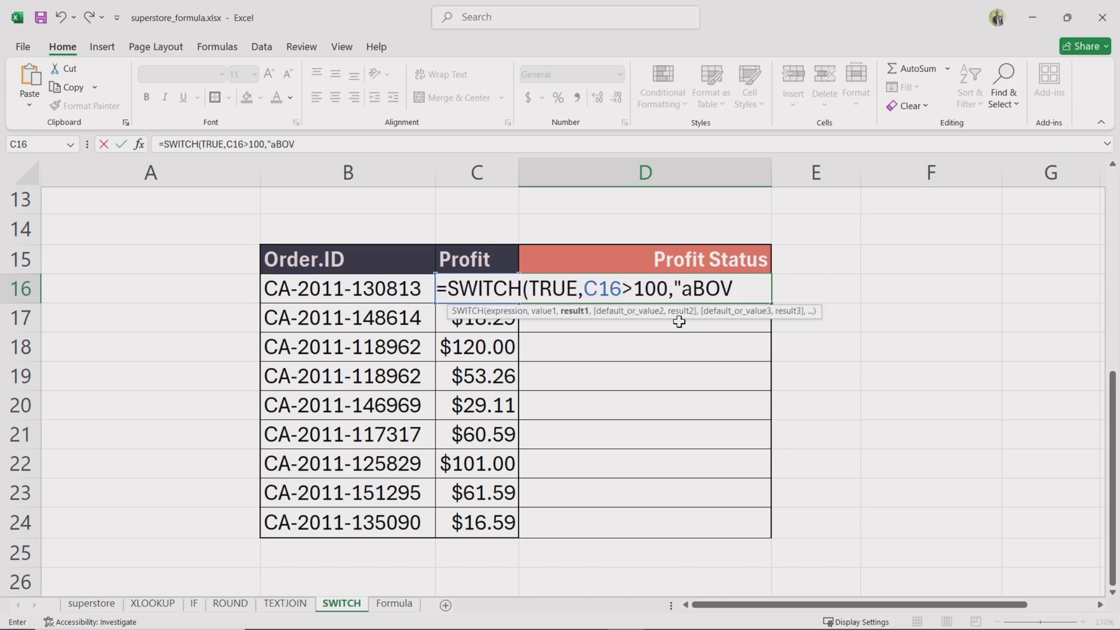
key("BackSpace")
key("BackSpace")
key("BackSpace")
key("BackSpace")
type("Above 100\"")
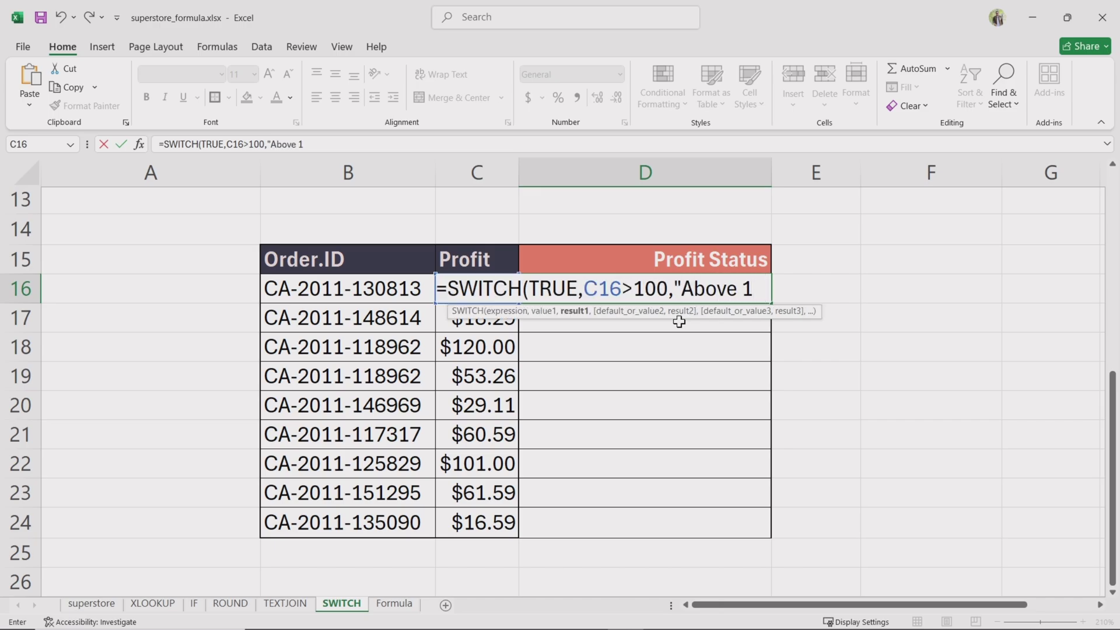
type(",")
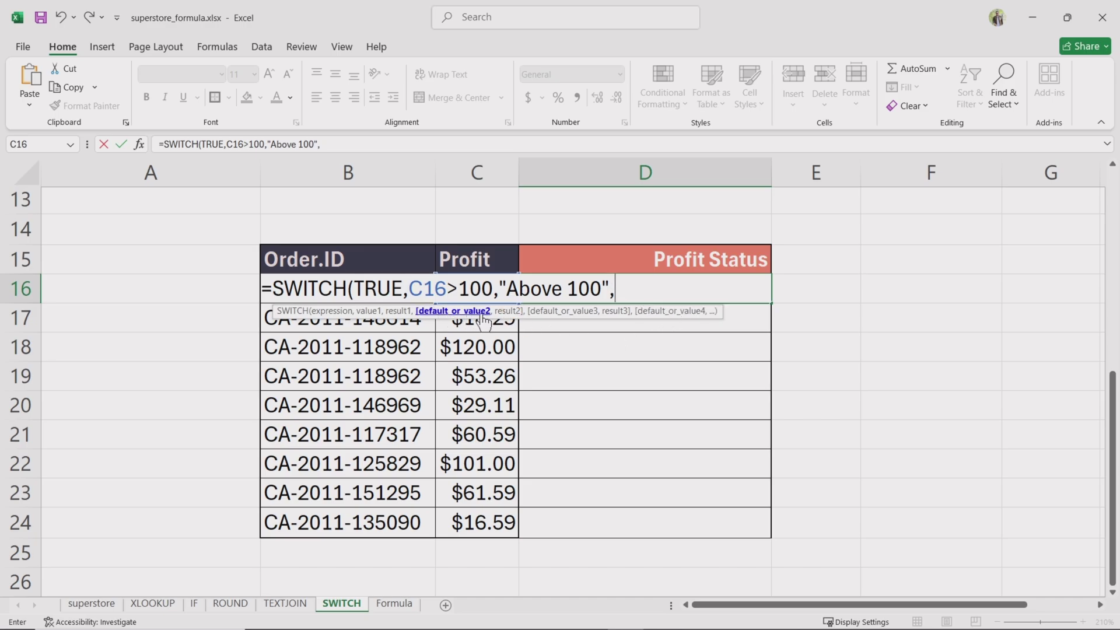
Step: Add C16>50,"50 to 100" and the default "Below 50" to close the SWITCH formula
key("Left")
key("Up")
key("Down")
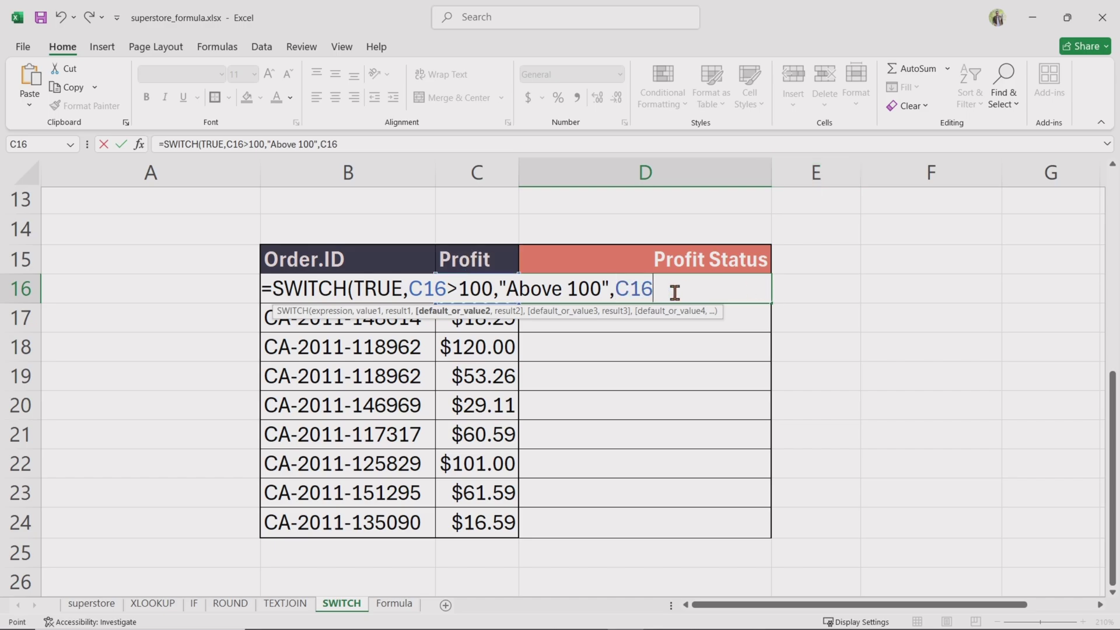
type(">50,")
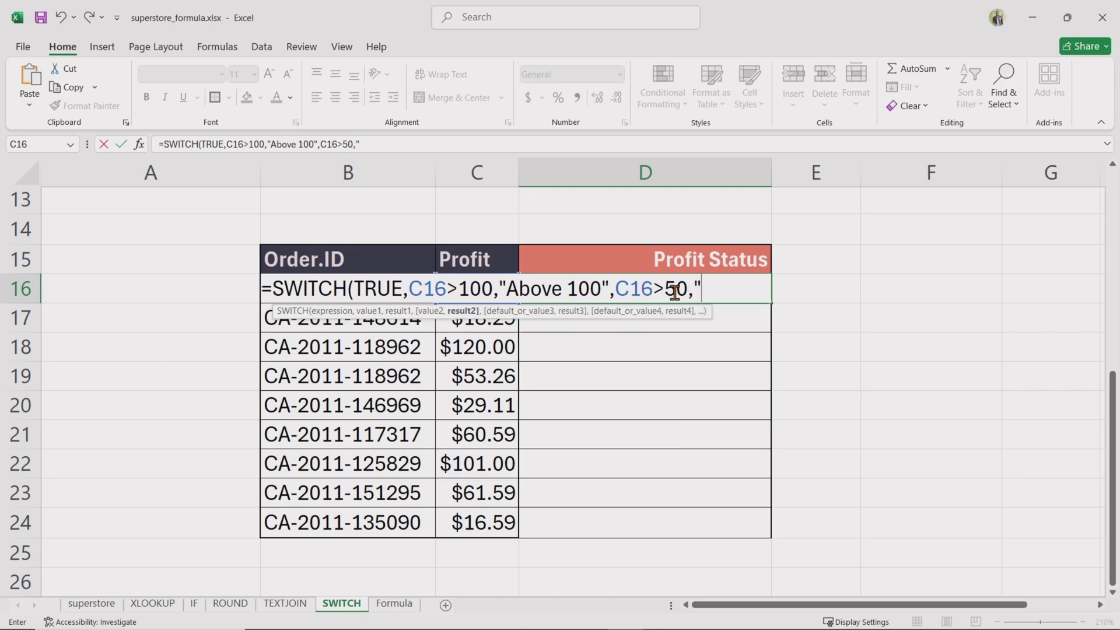
type("\"50 rto")
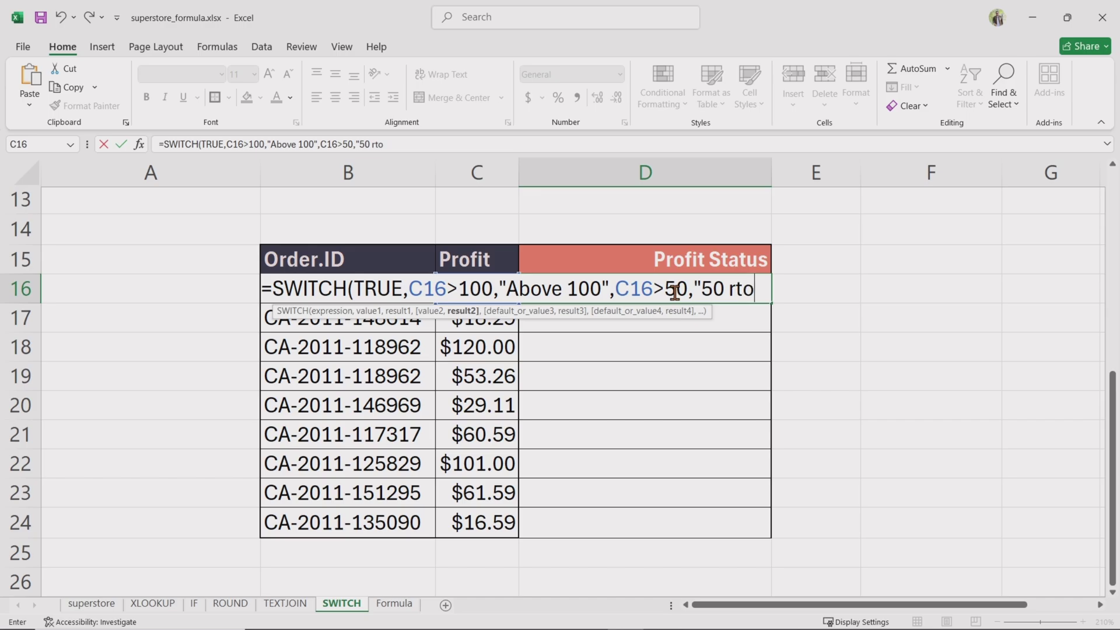
key("BackSpace")
key("BackSpace")
type("tp")
key("BackSpace")
type("o 100\",")
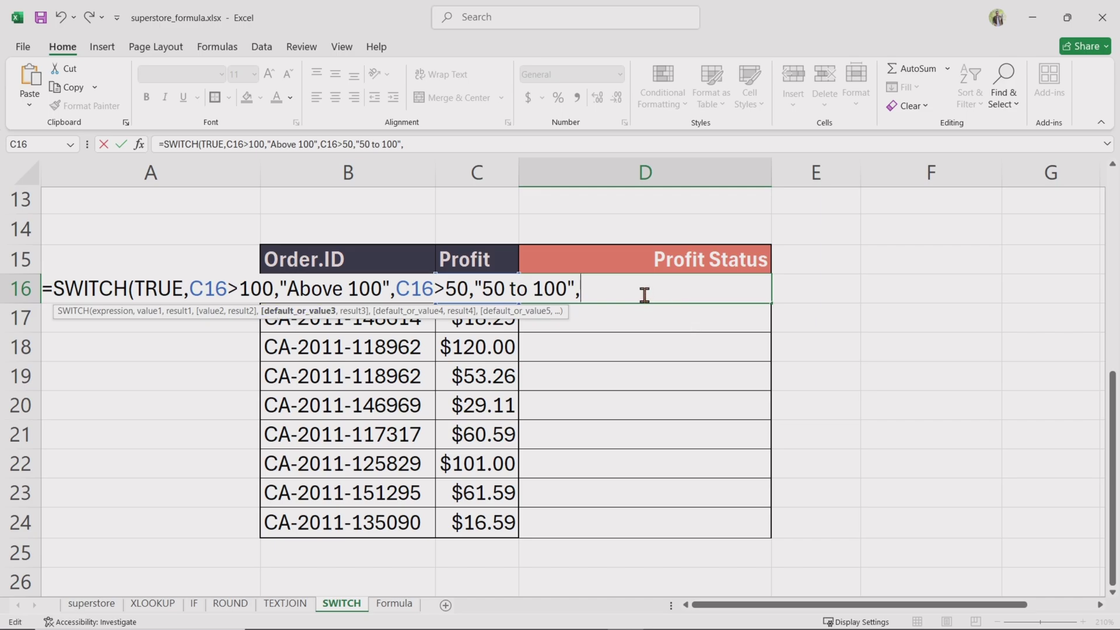
type("\"Below 50")
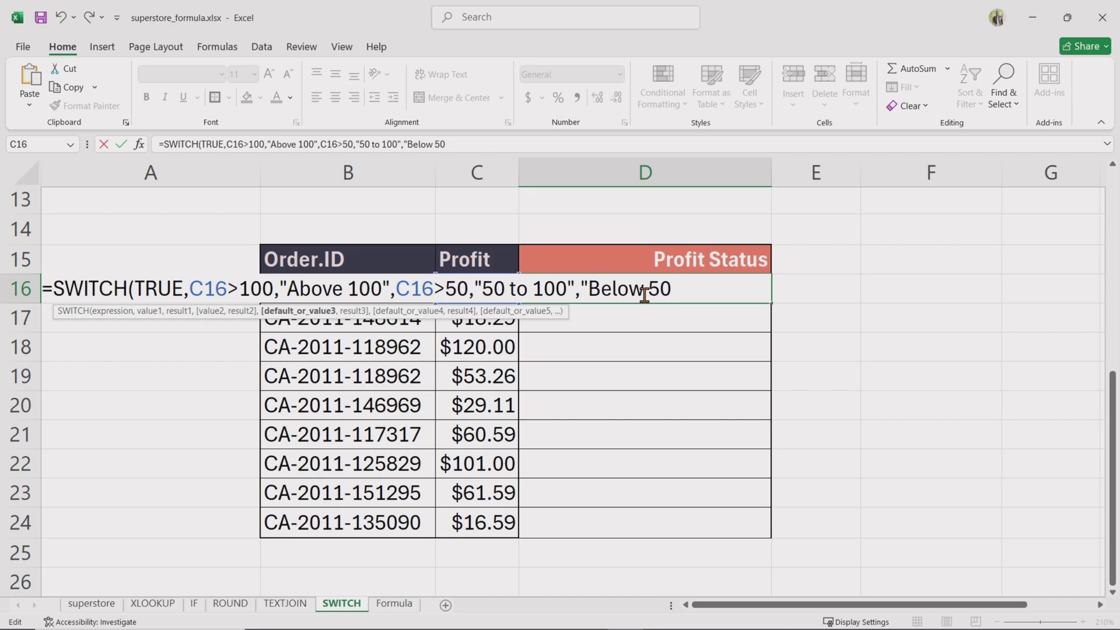
type("\")")
Step: Commit D16's SWITCH formula, narrow column D, fill it down to D24, and go to the FILTER sheet
key("Return")
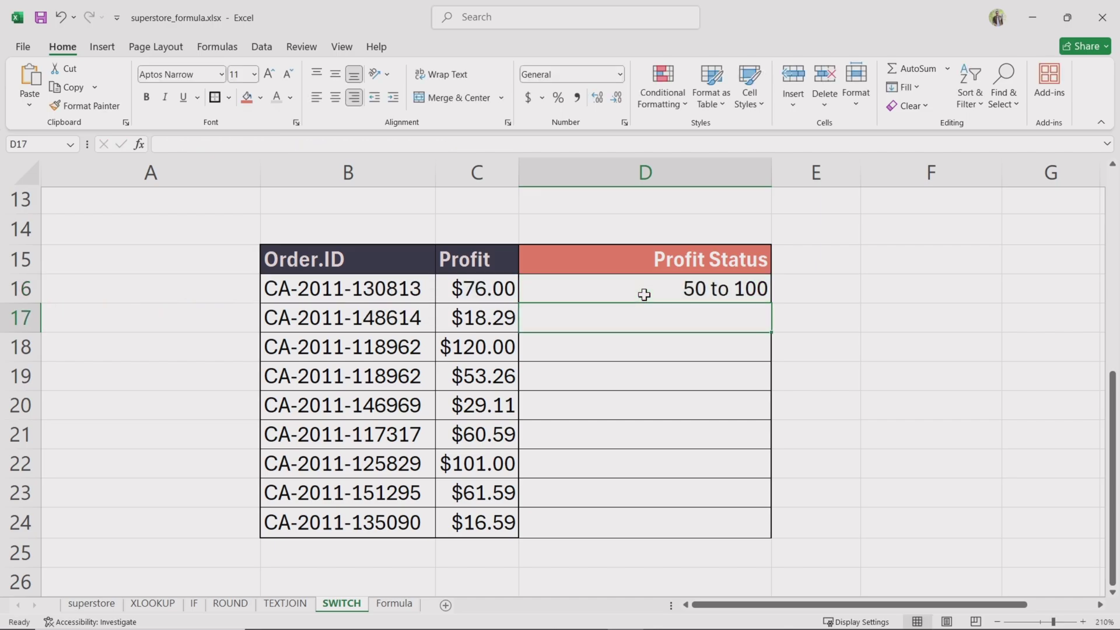
left_click_drag(771, 172, 669, 175)
left_click(615, 293)
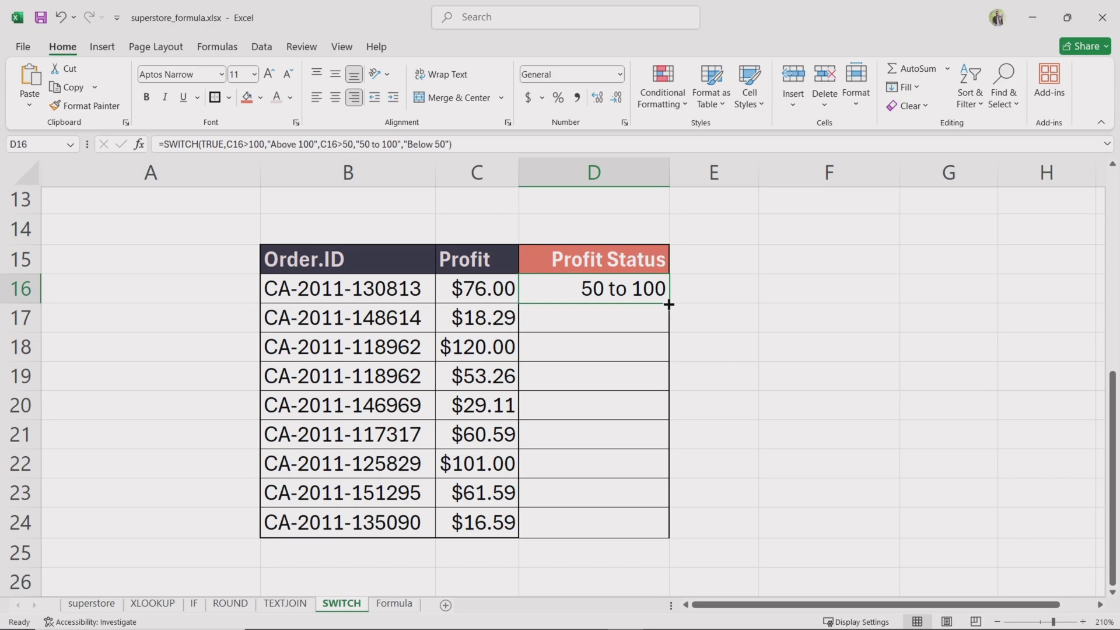
left_click_drag(668, 304, 675, 533)
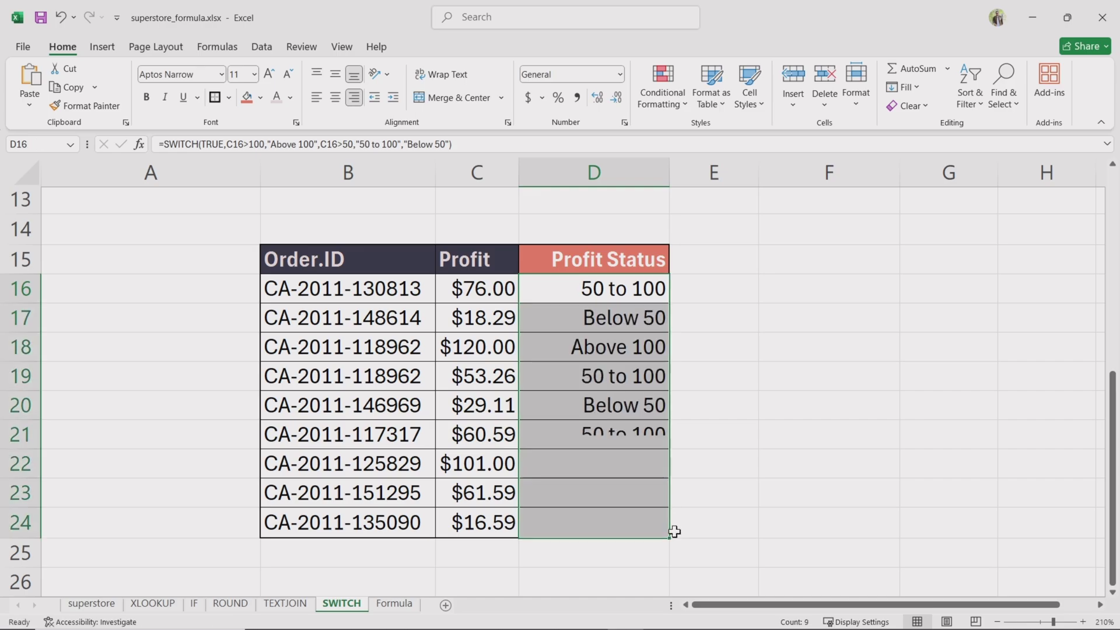
left_click(723, 432)
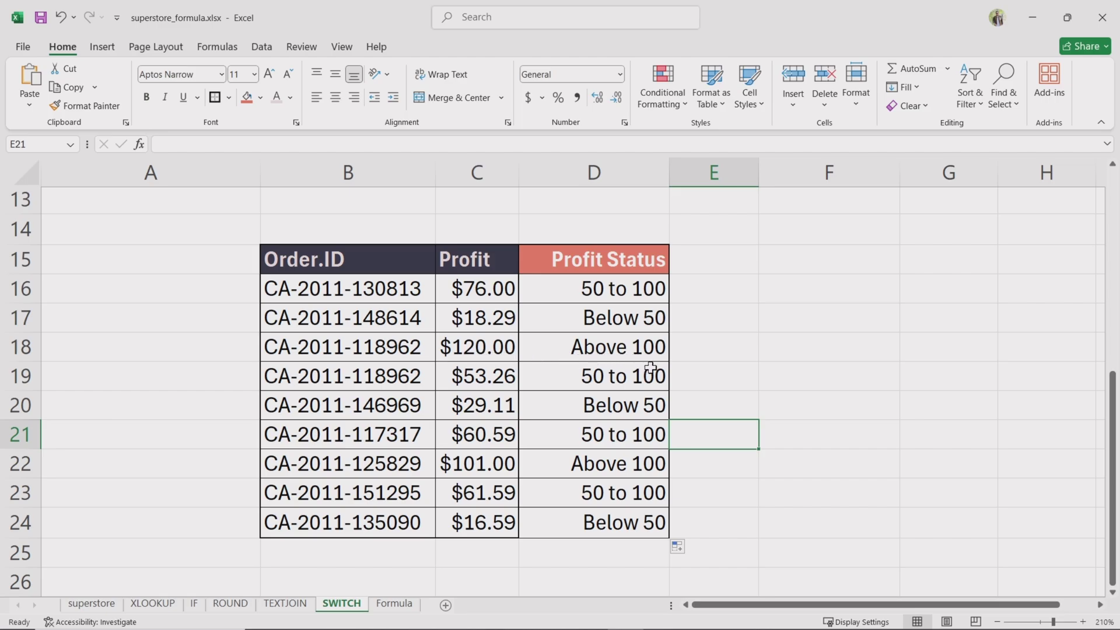
left_click(730, 525)
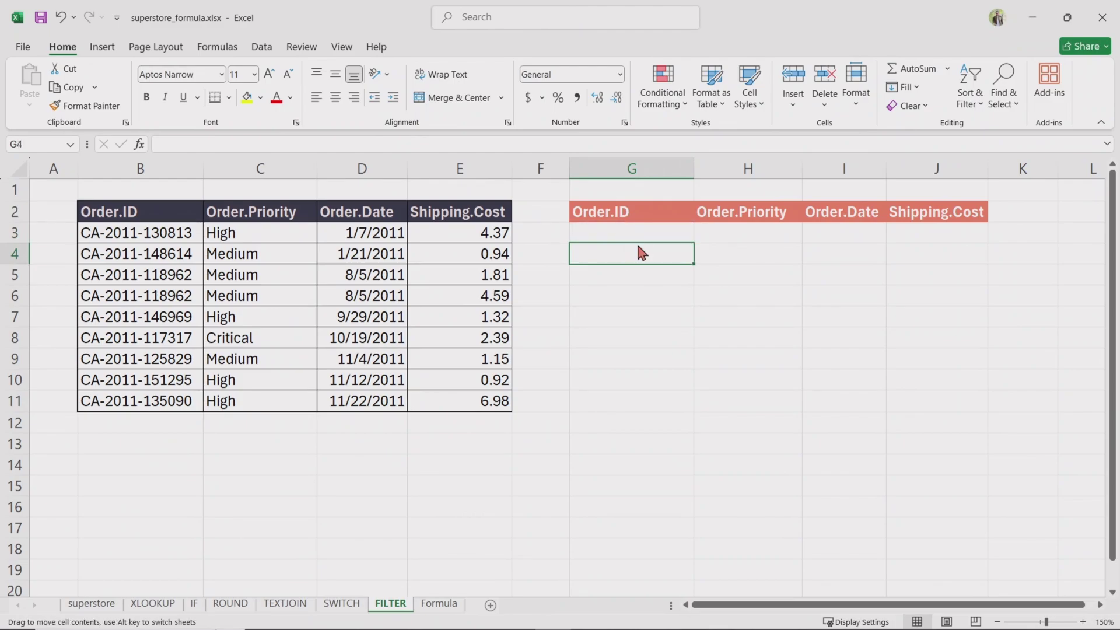
Step: In G3, enter =FILTER(B3:E11,C3:C11="High","not found") to spill the four High-priority orders
left_click(640, 234)
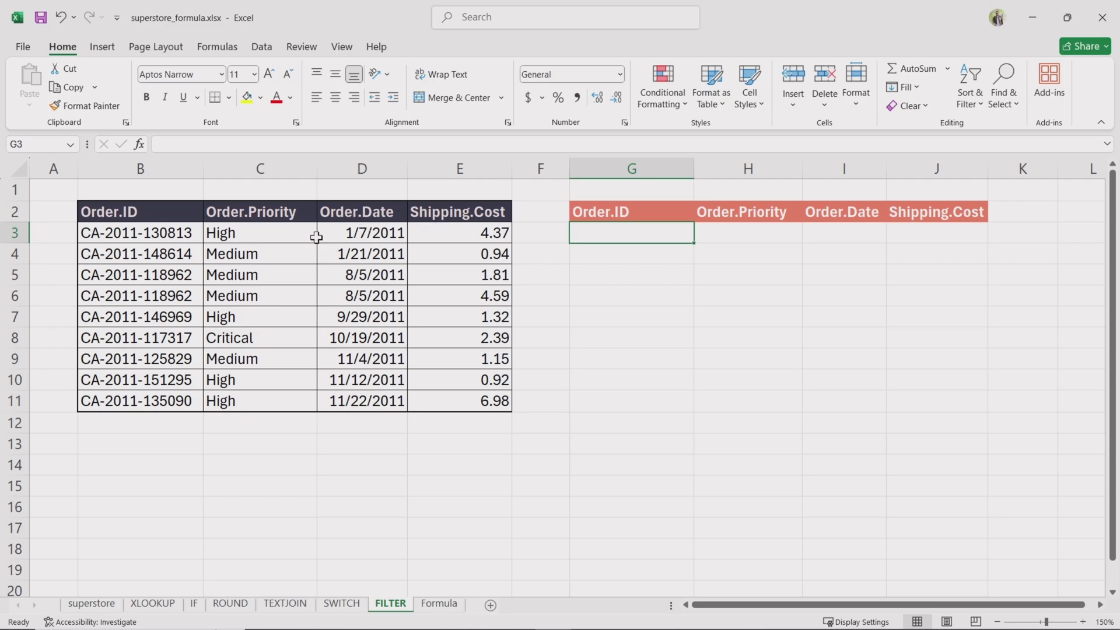
left_click_drag(150, 233, 465, 361)
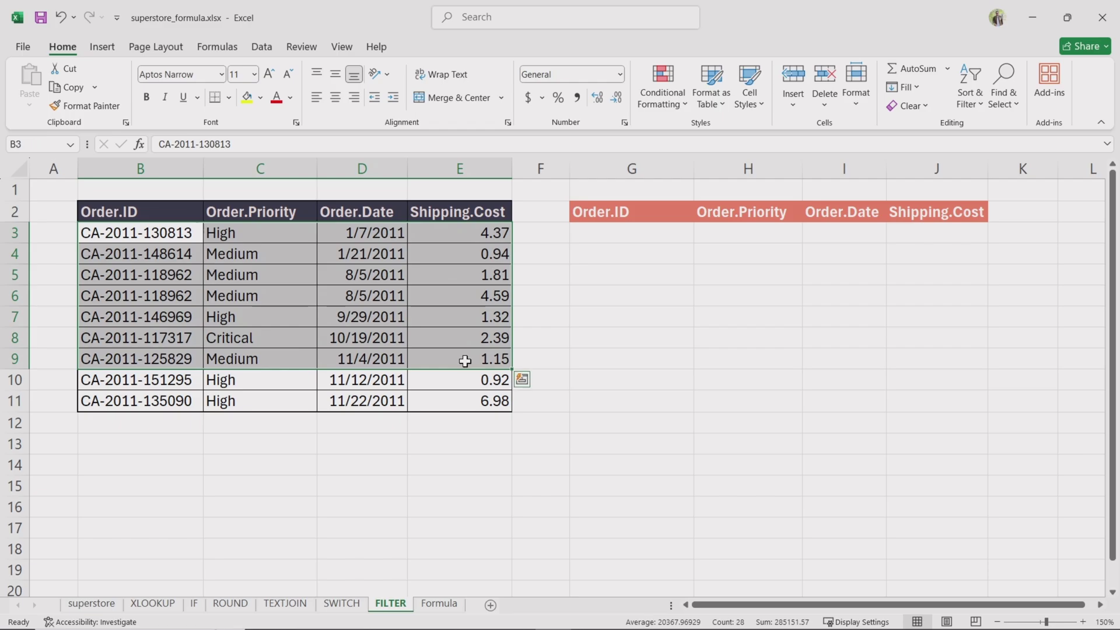
left_click(617, 234)
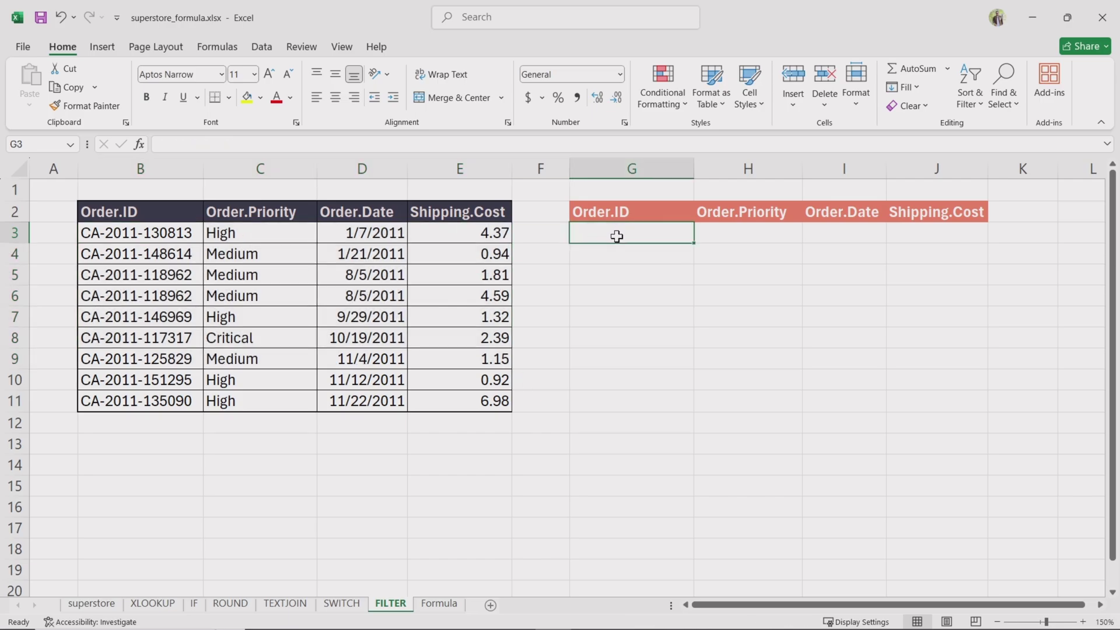
double_click(617, 236)
type("=")
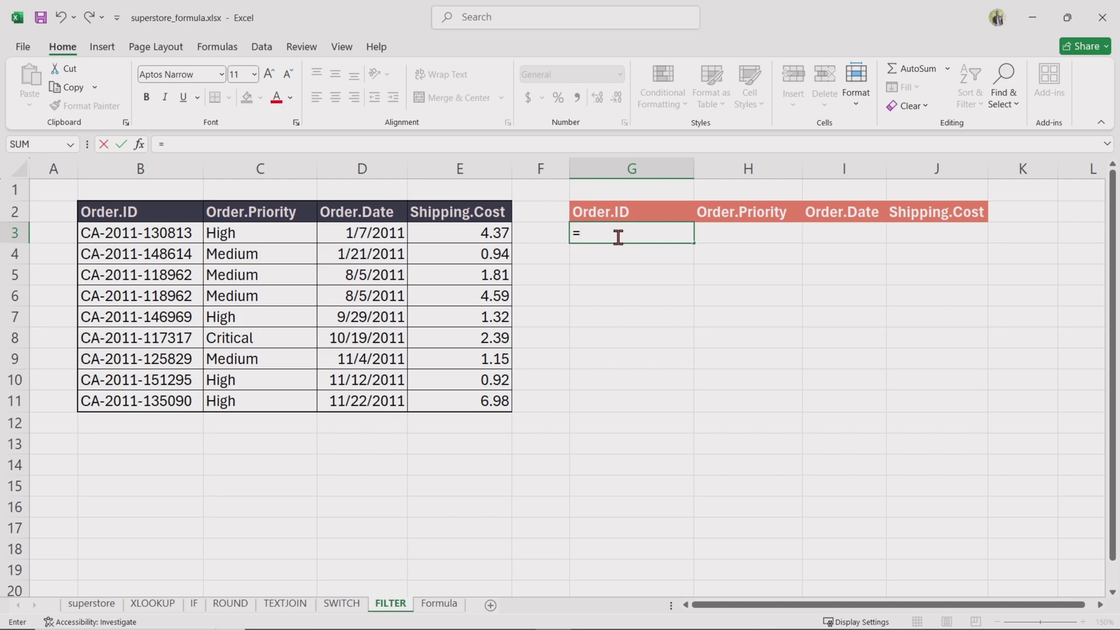
type("filt")
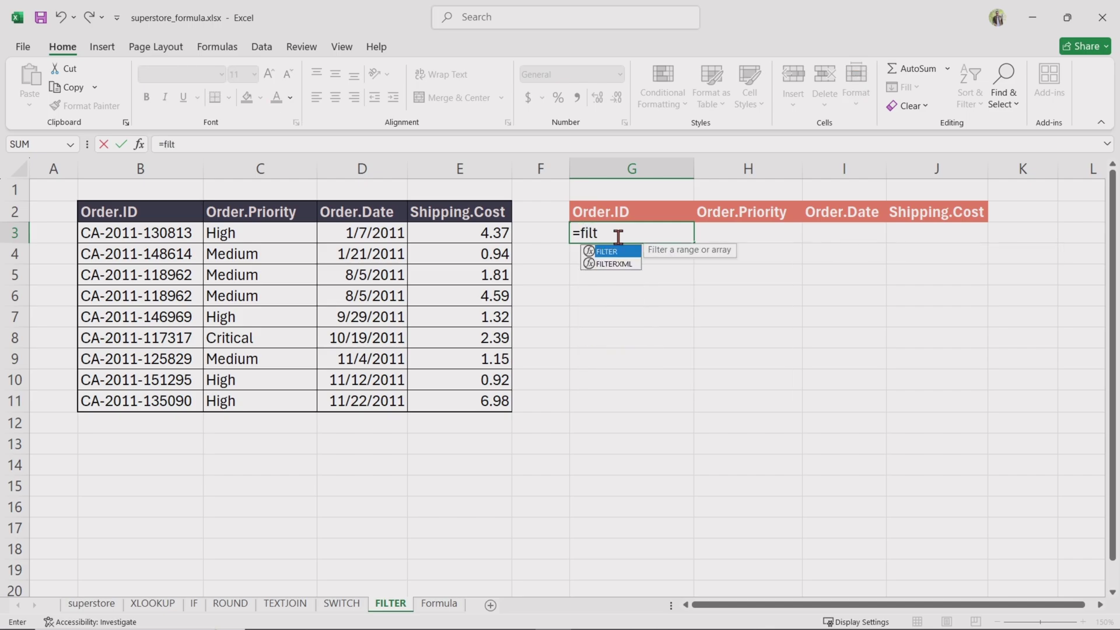
type("er")
double_click(608, 251)
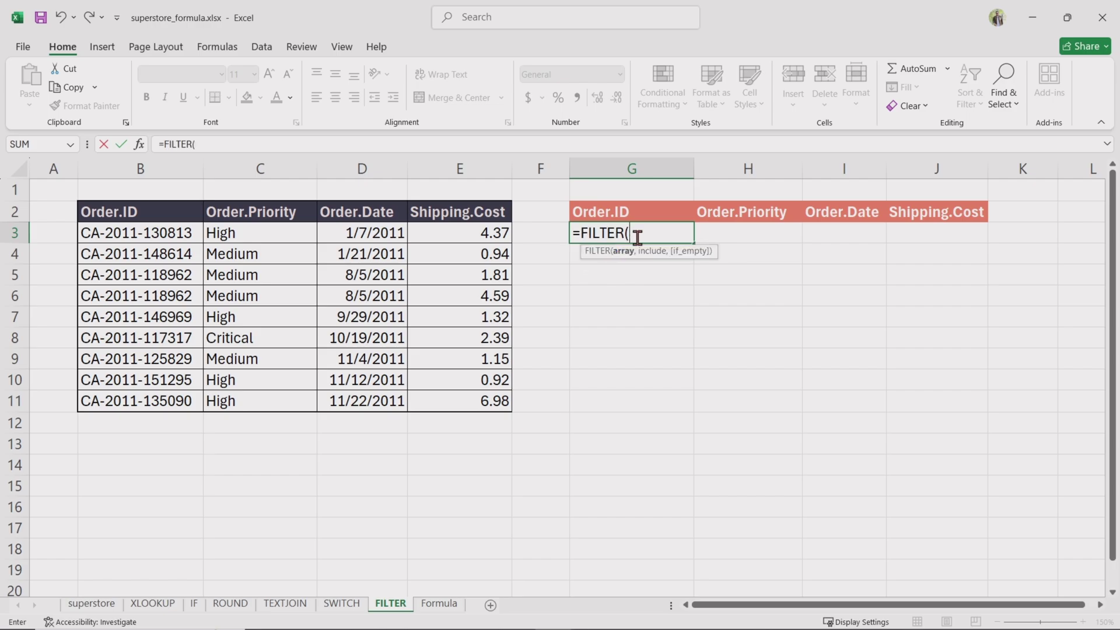
left_click_drag(103, 231, 467, 396)
type(",")
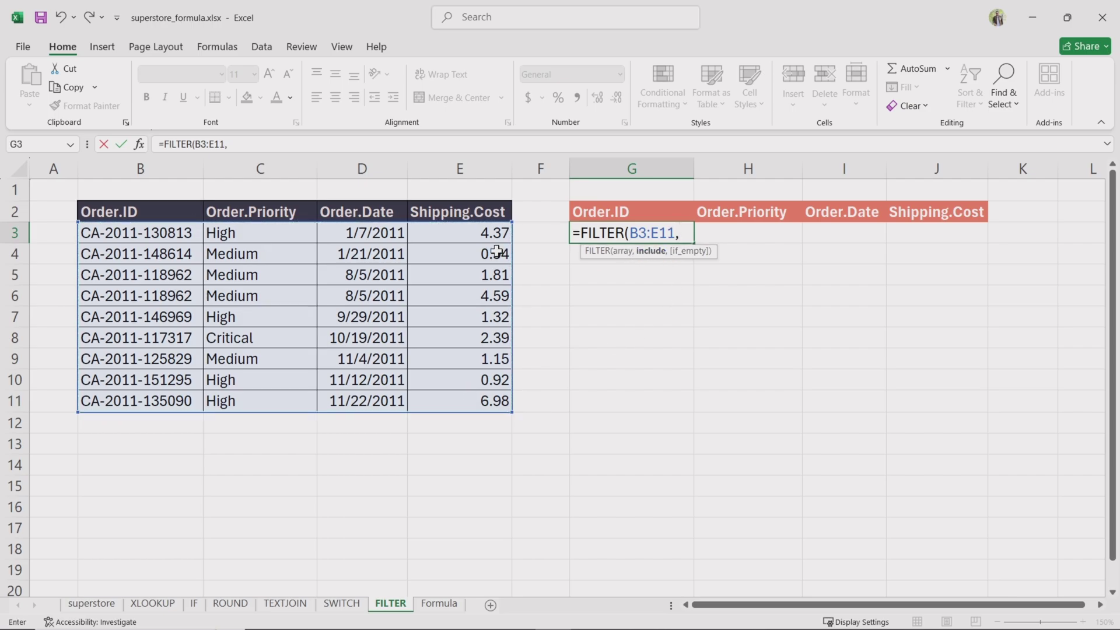
left_click_drag(288, 235, 327, 408)
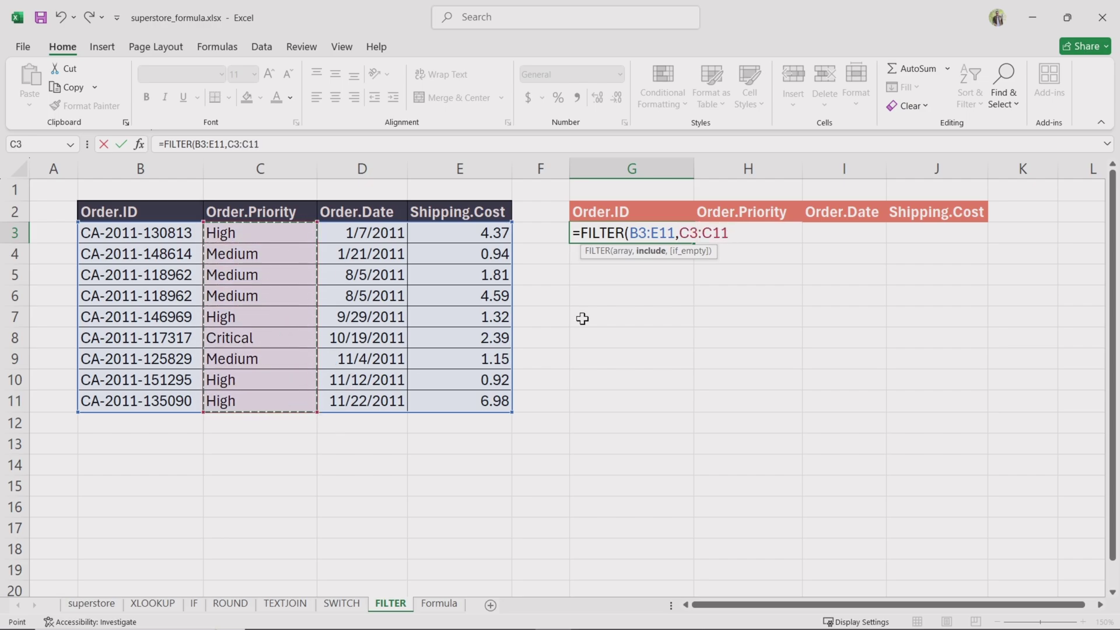
type("=\"High\"")
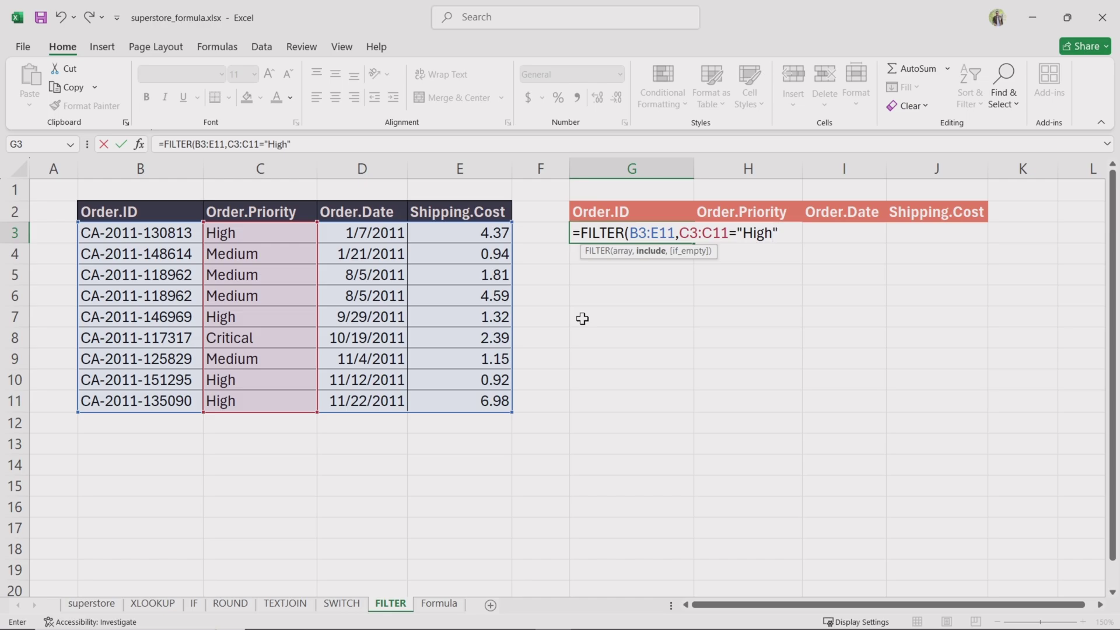
type(",")
type("\"")
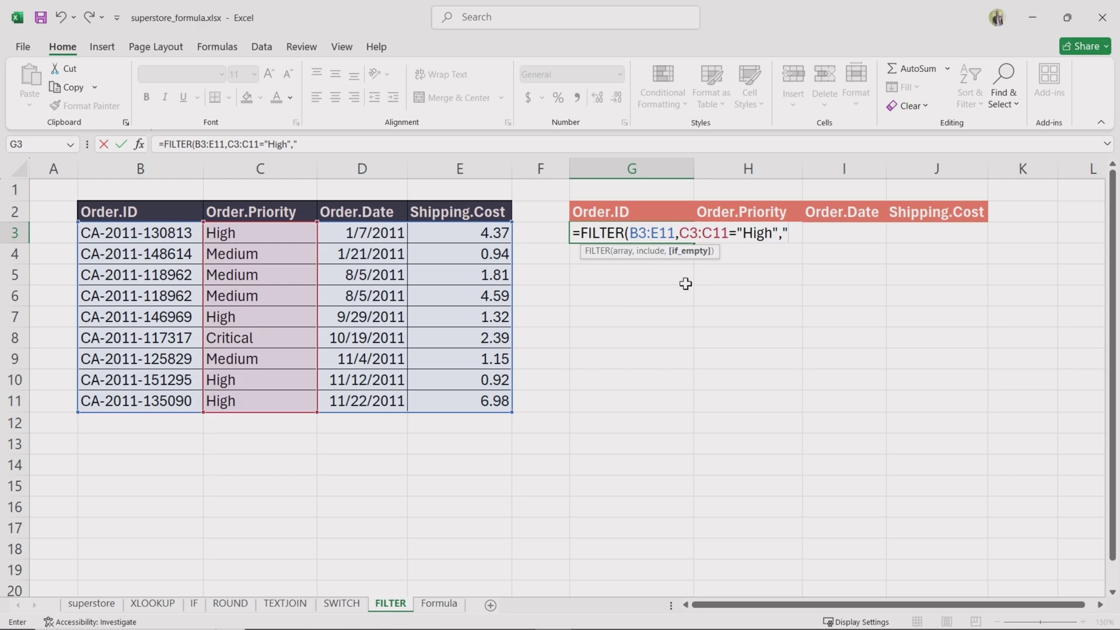
type("not found")
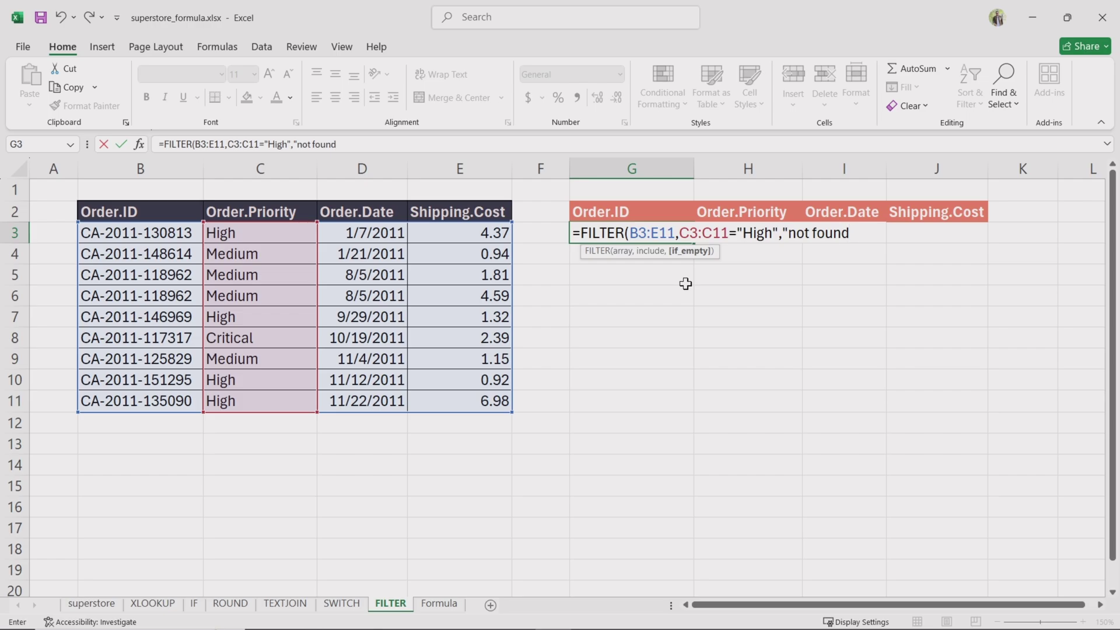
type("\")")
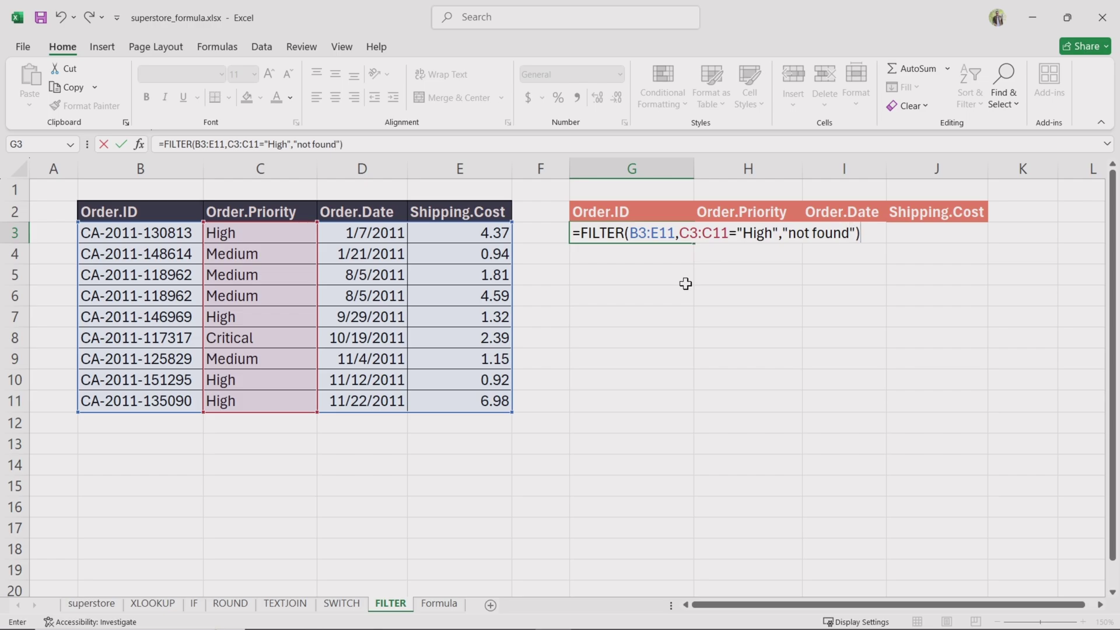
key("Return")
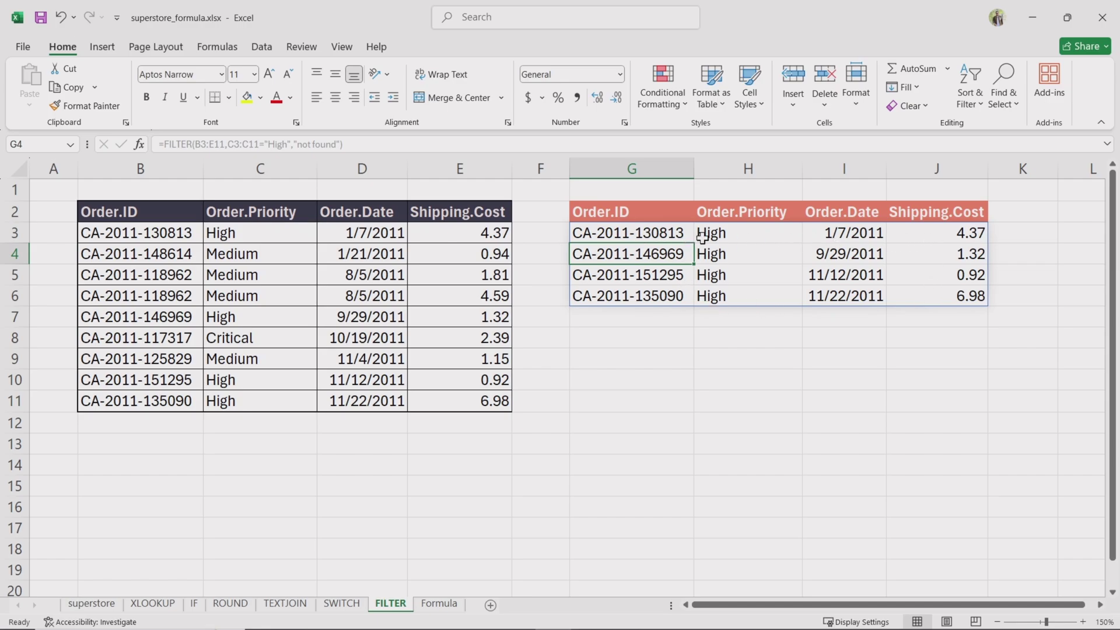
Step: Change the G3 FILTER condition from "High" to "Medium" to list Medium-priority orders
left_click_drag(701, 237, 730, 298)
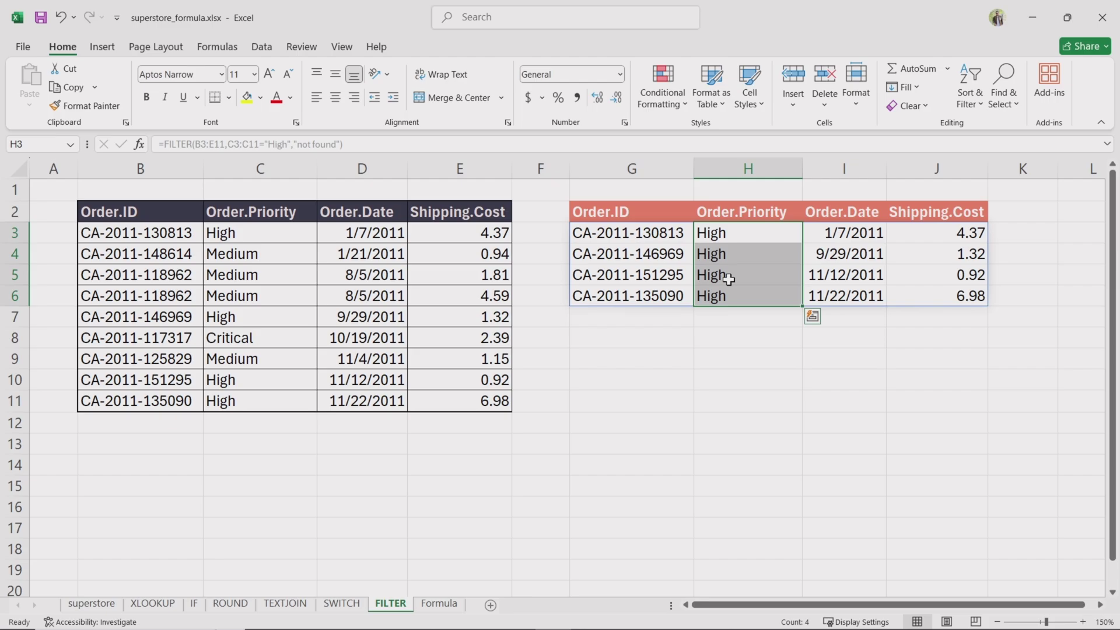
left_click(655, 226)
double_click(655, 230)
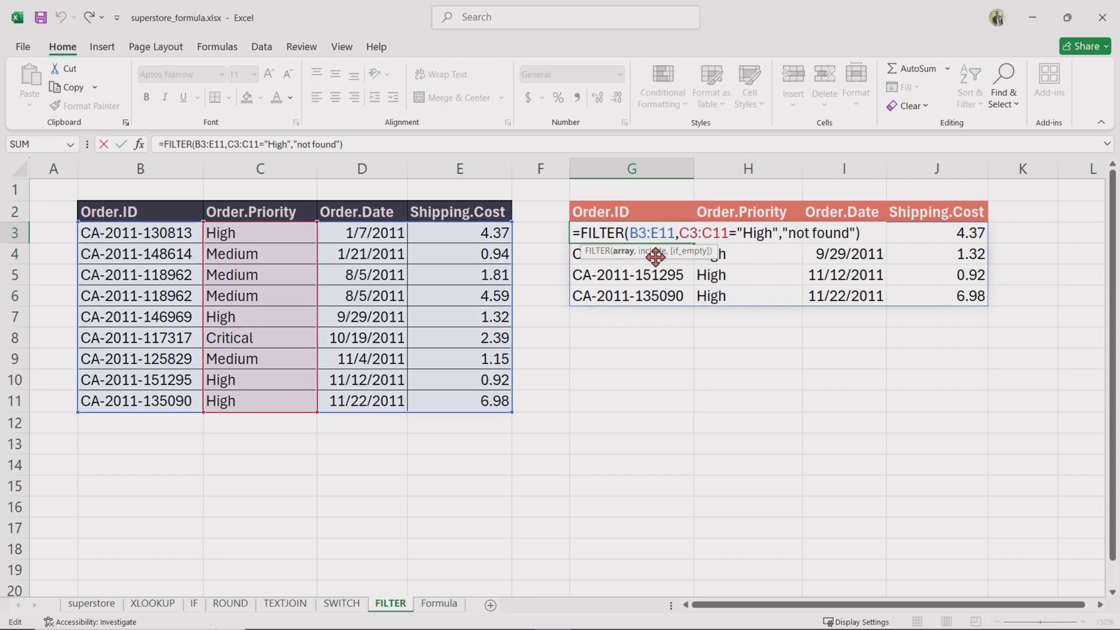
left_click(652, 251)
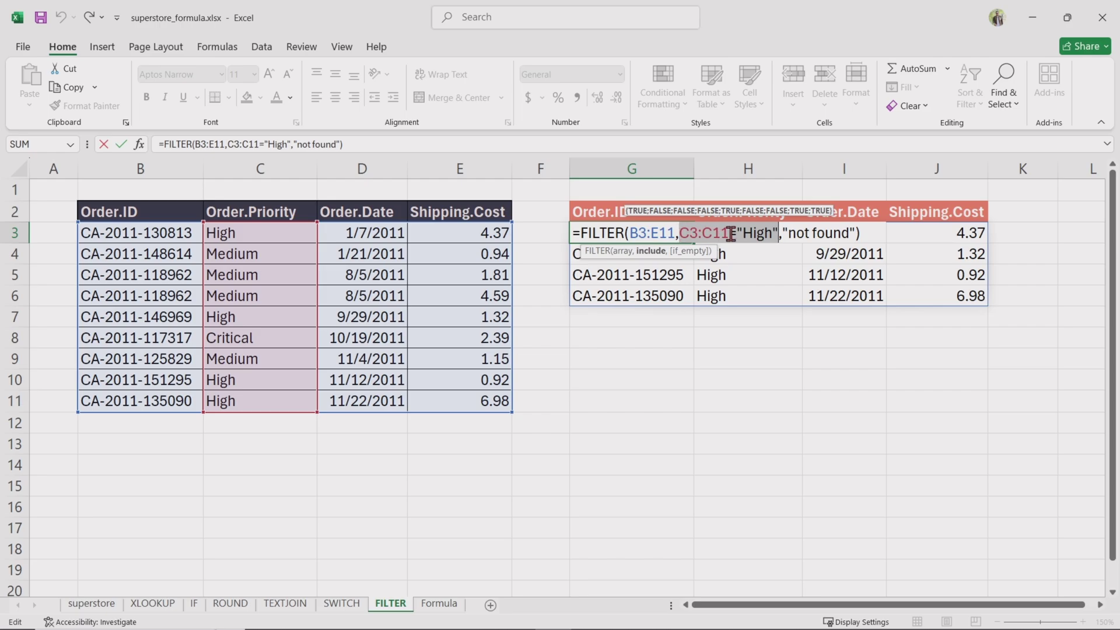
left_click(750, 236)
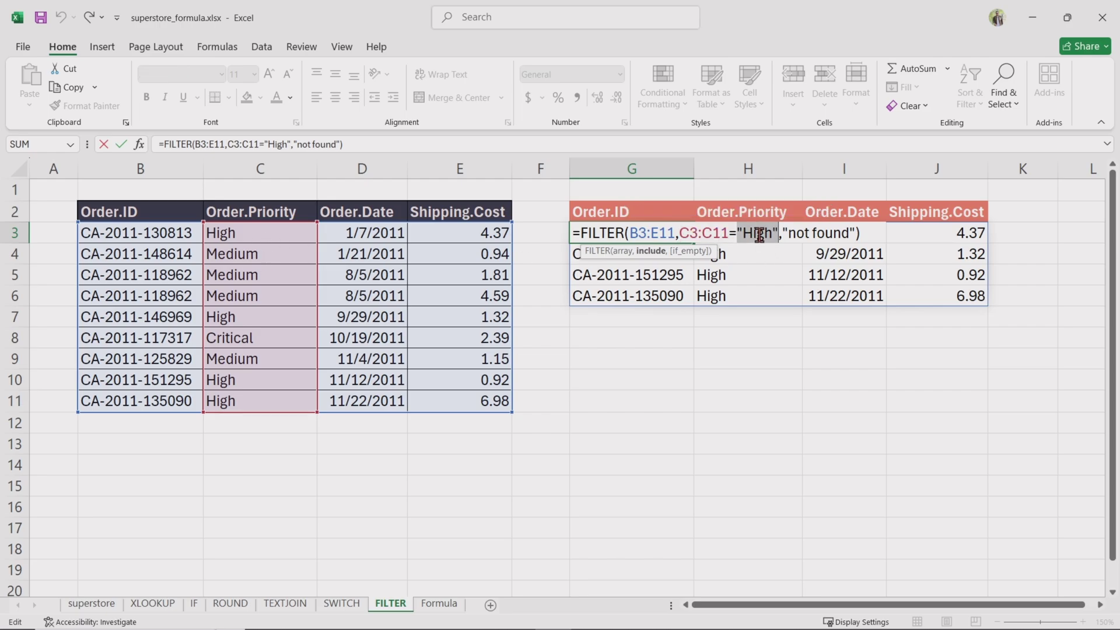
left_click_drag(742, 233, 769, 228)
type("Medium")
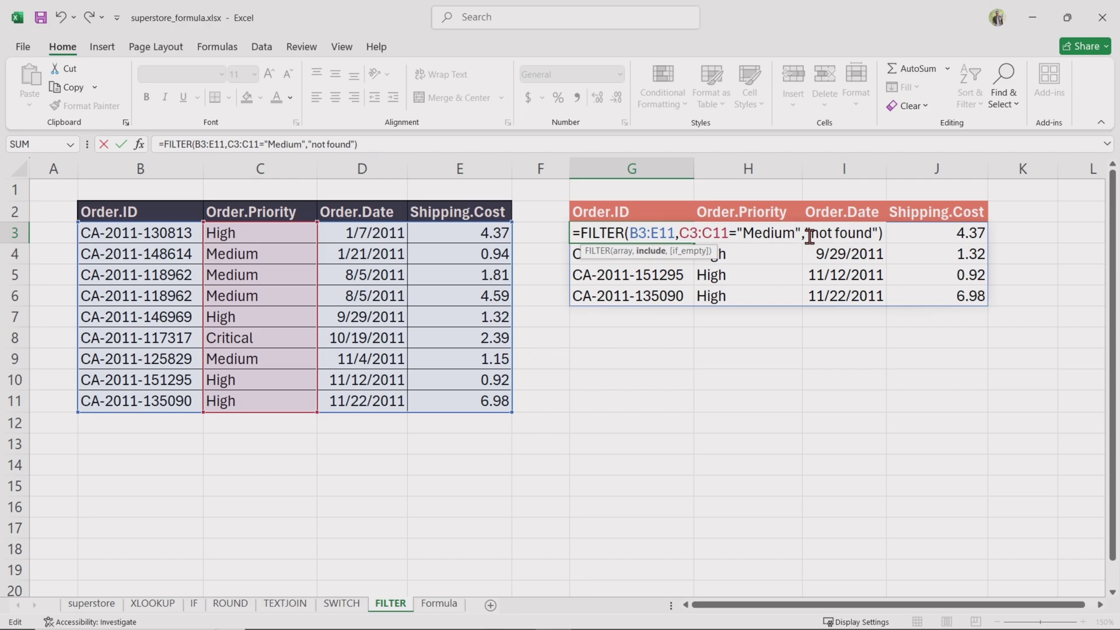
key("Return")
Step: Reopen the G3 formula, preview the Medium condition's matches, and select "Medium" for replacement
left_click_drag(657, 232, 933, 295)
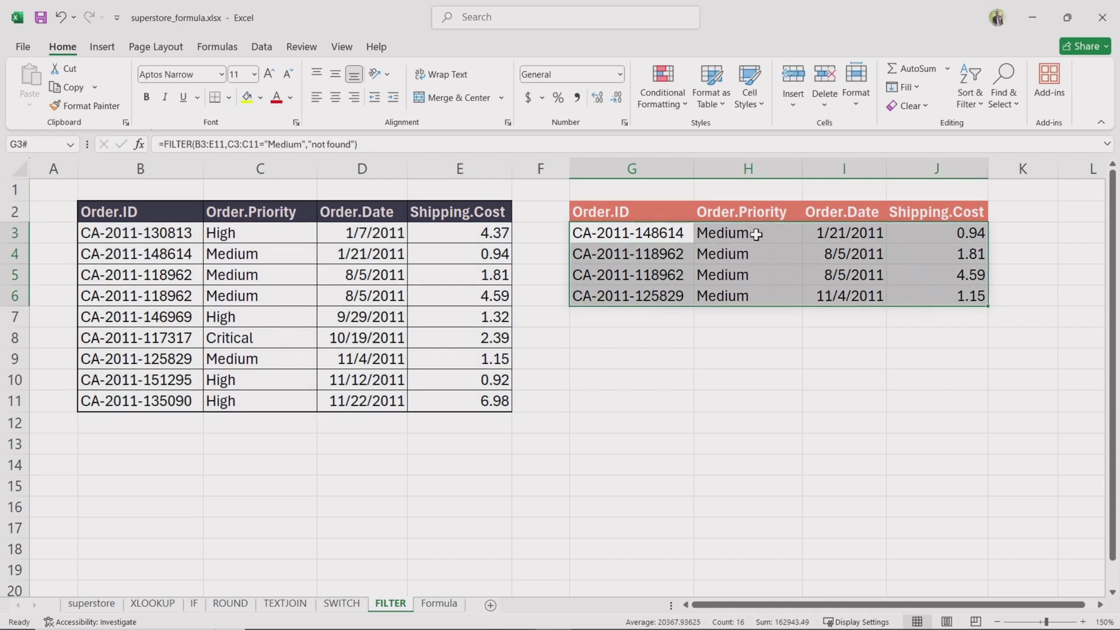
double_click(645, 234)
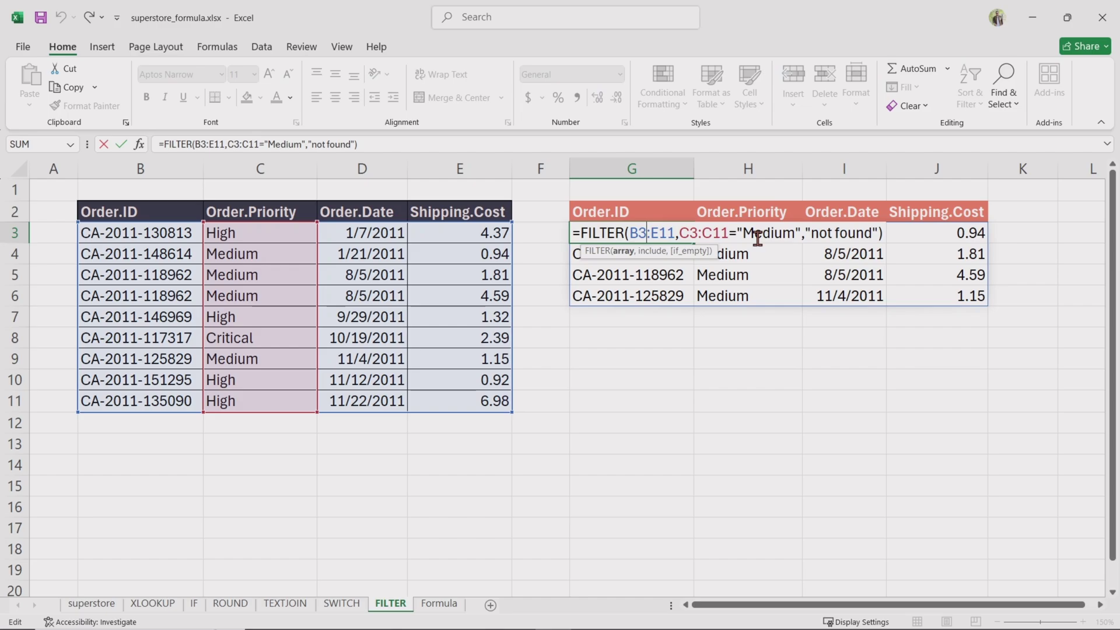
left_click(656, 251)
left_click_drag(681, 233, 802, 232)
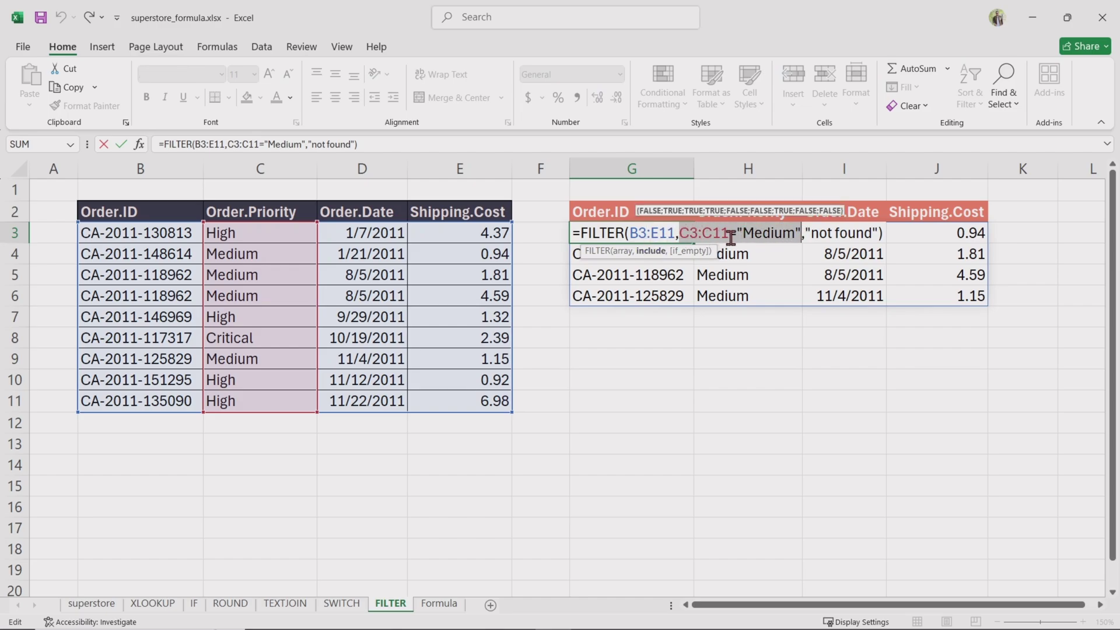
left_click(730, 234)
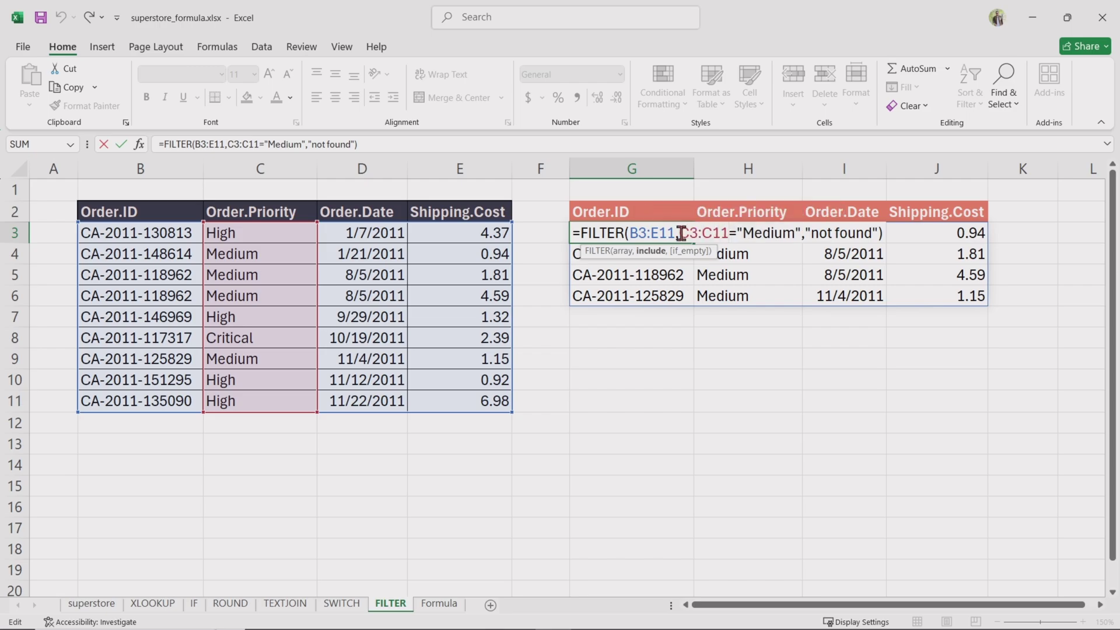
left_click_drag(680, 233, 795, 233)
double_click(757, 233)
Step: Set G3's condition to (C3:C11="High")*(E3:E11>4), leaving orders costing 4.37 and 6.98
type("High")
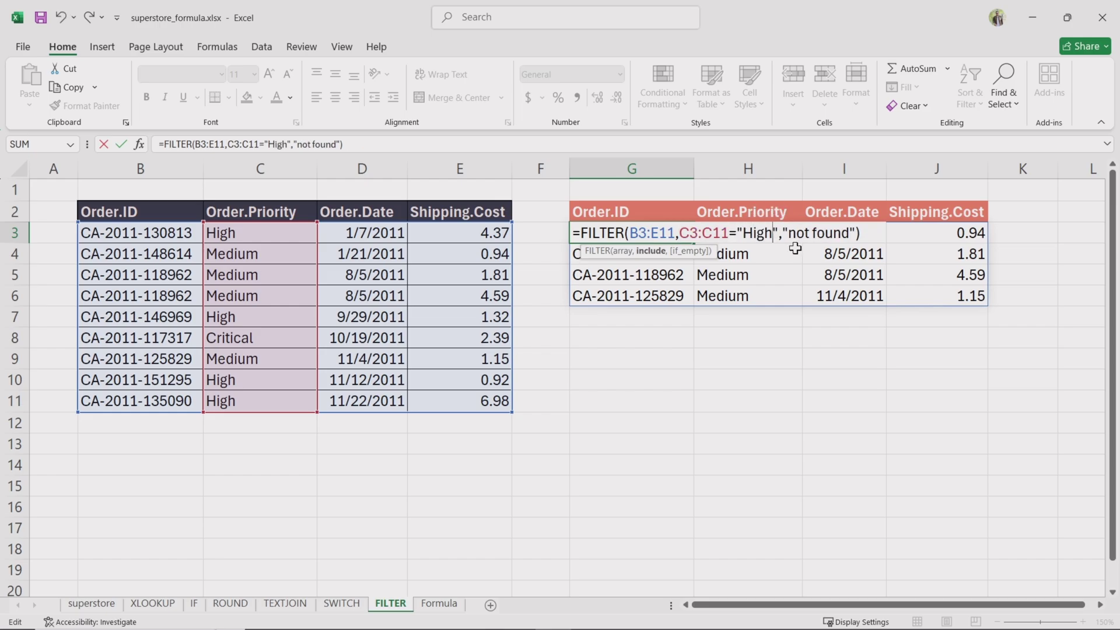
left_click(681, 233)
type("(")
left_click(787, 232)
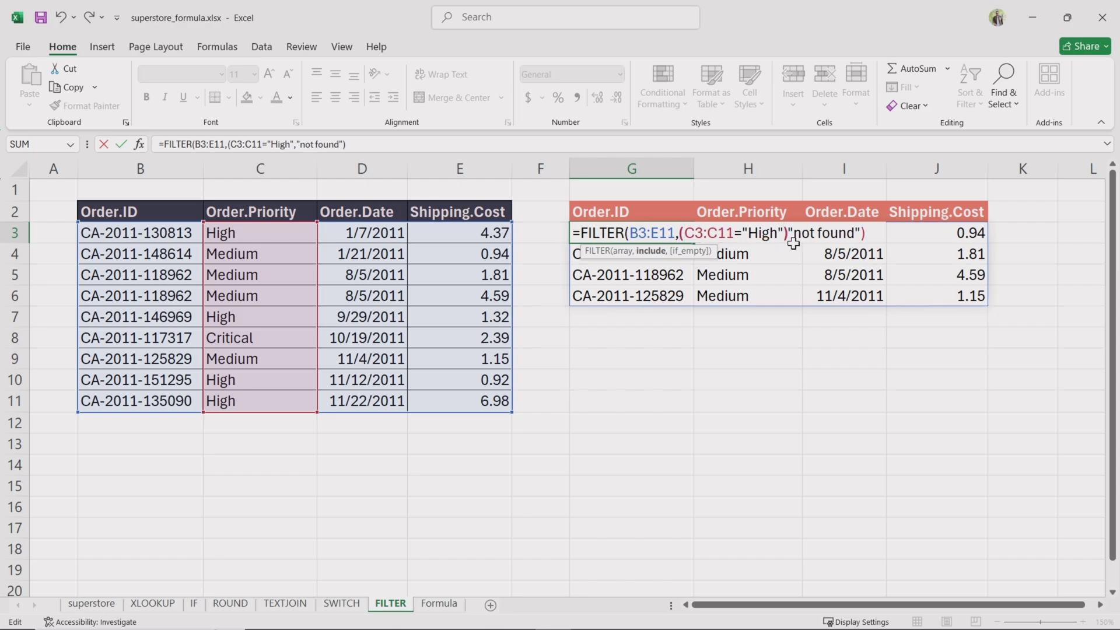
type(")*")
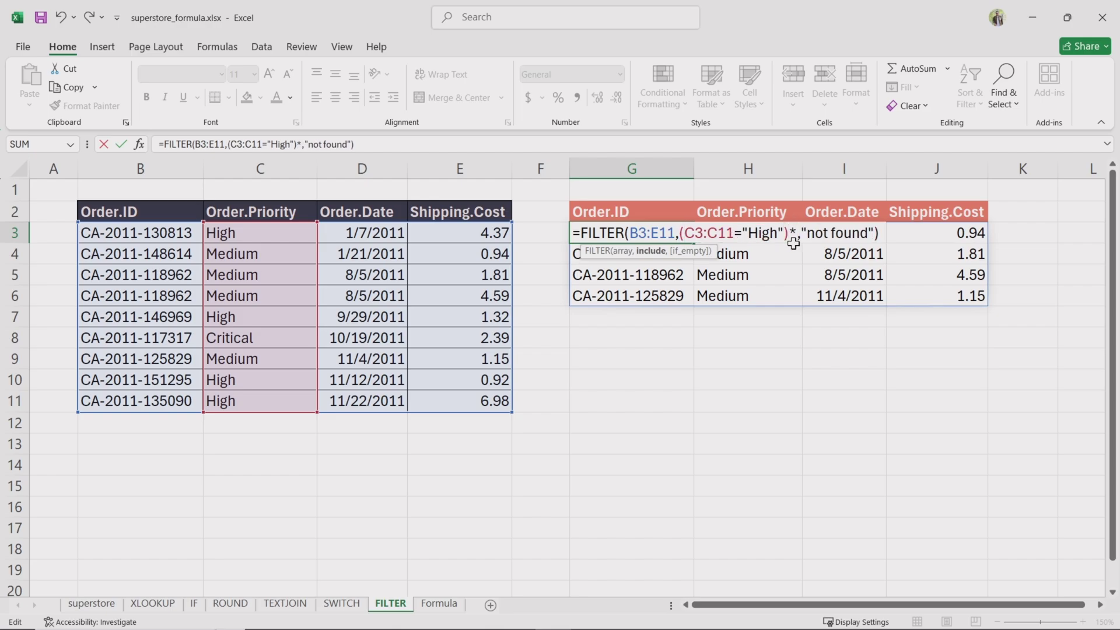
type("(")
left_click_drag(504, 236, 450, 400)
type(">")
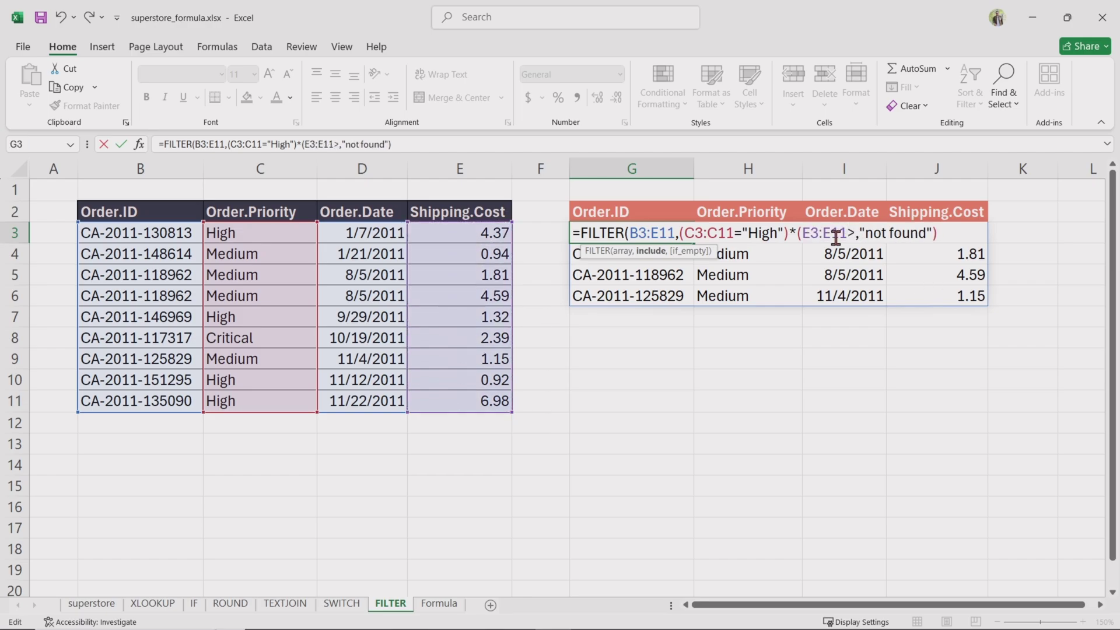
type("4)")
left_click(956, 232)
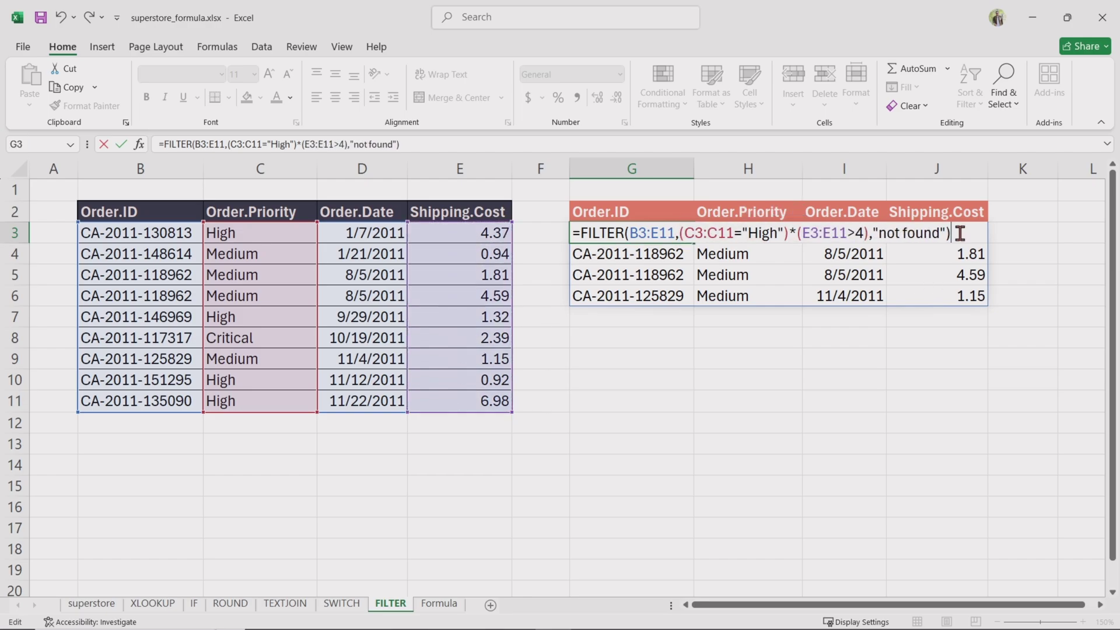
key("Return")
left_click(932, 315)
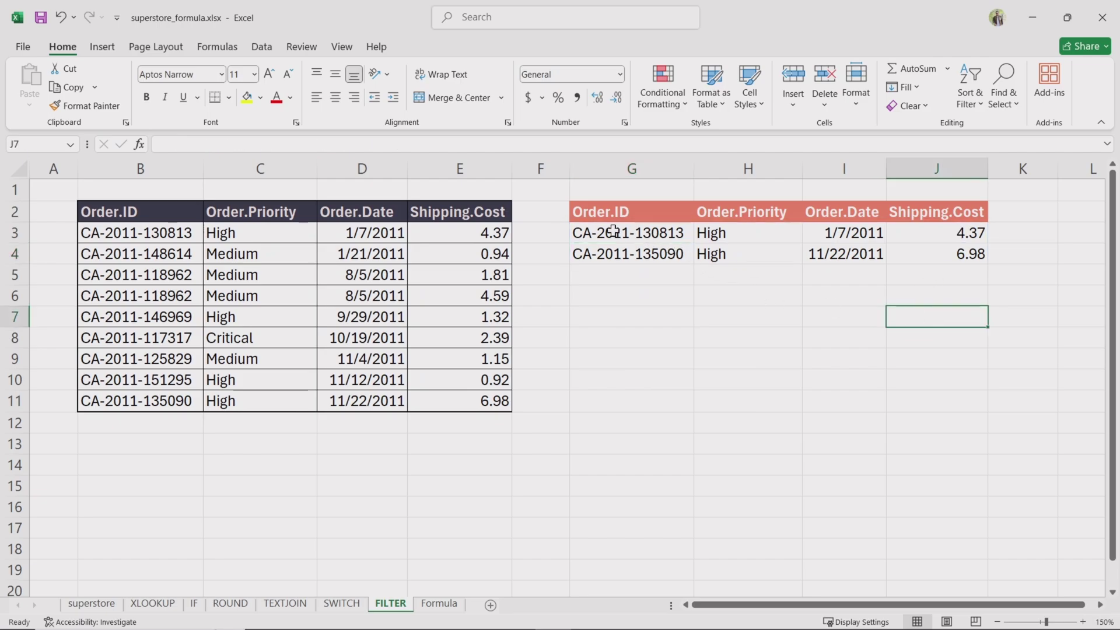
Step: Replace * with + in the G3 FILTER so High priority OR shipping cost above 4 matches
left_click_drag(927, 231, 927, 250)
left_click(663, 283)
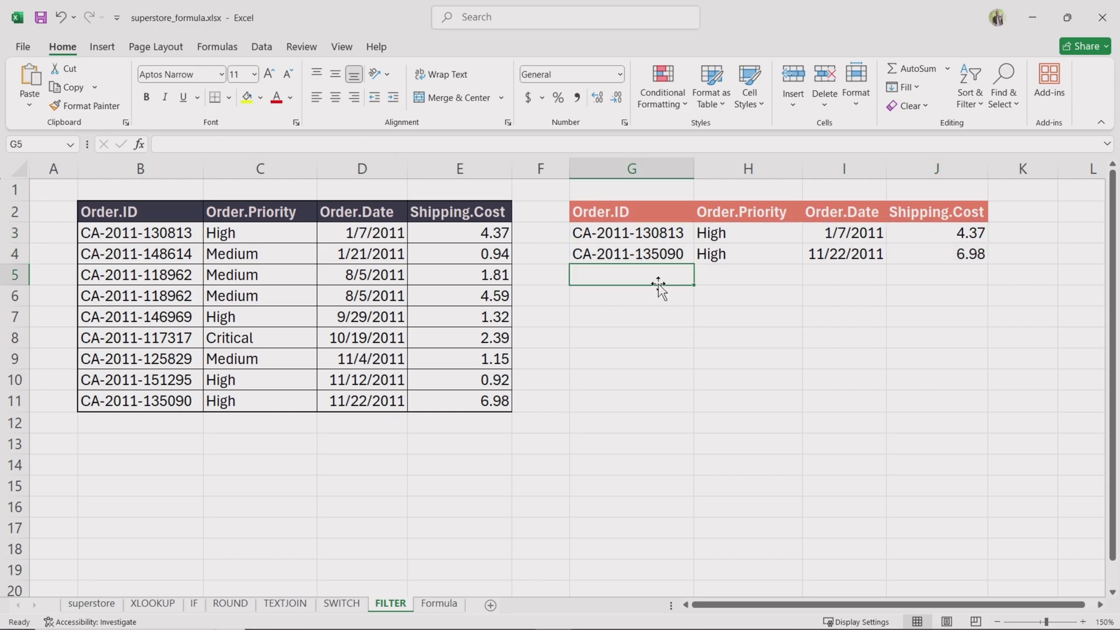
left_click(656, 234)
left_click(637, 212)
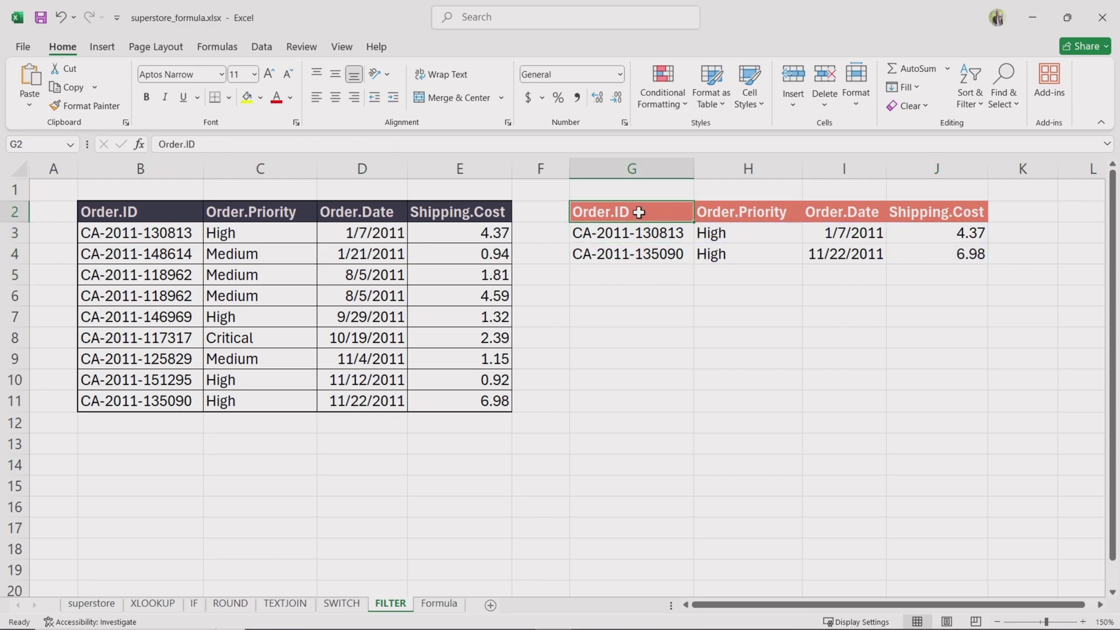
left_click(608, 229)
double_click(608, 230)
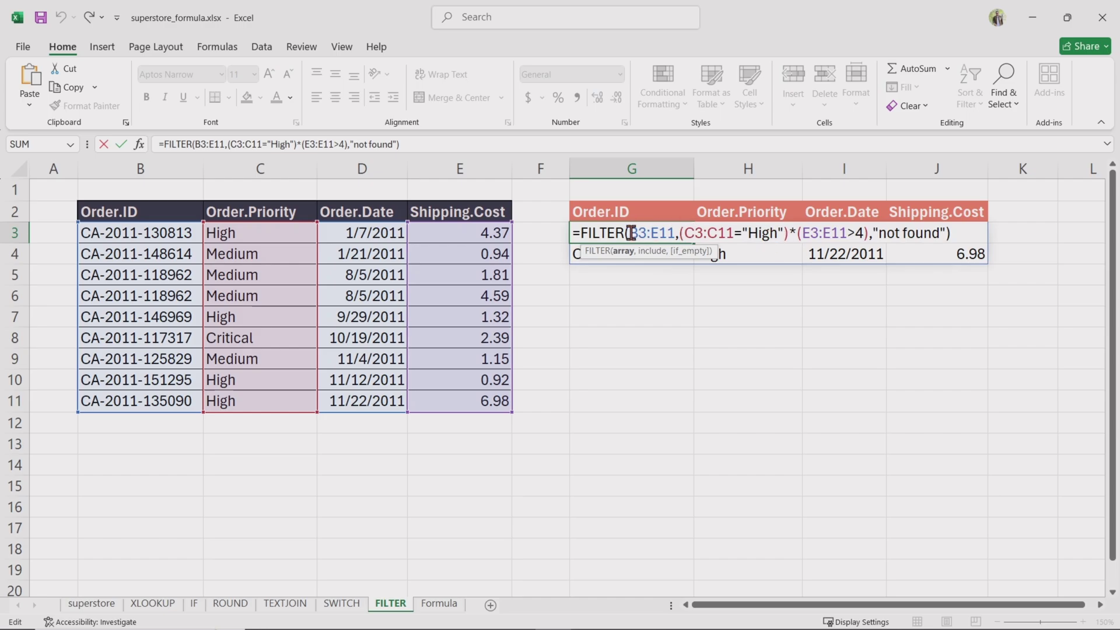
double_click(794, 233)
type("+")
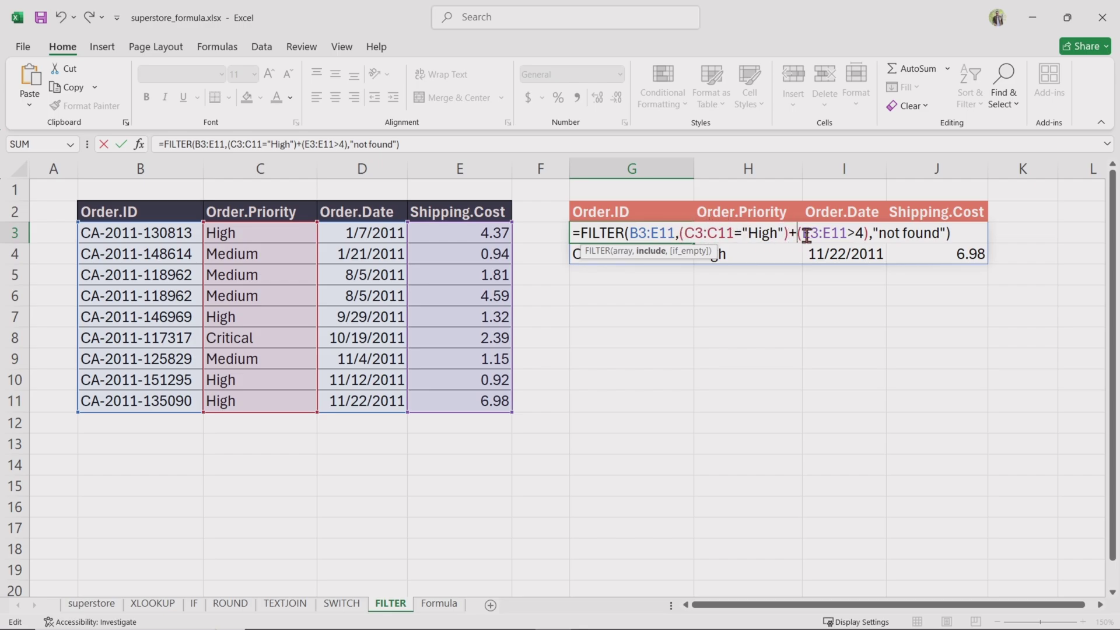
left_click(956, 233)
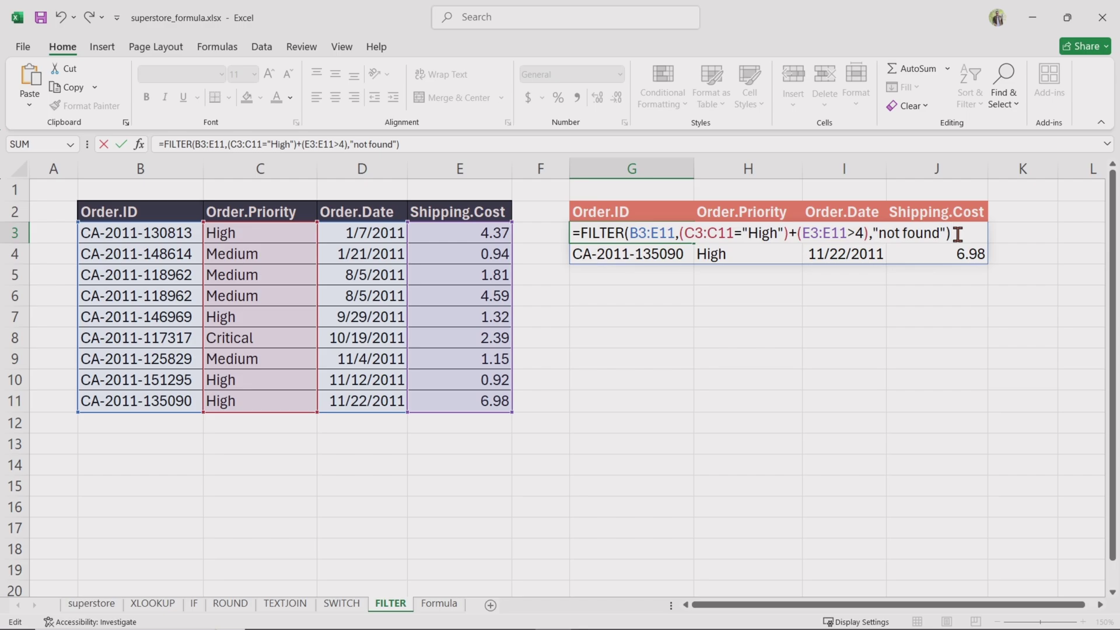
key("Return")
Step: Check the five results: four High-priority orders plus the Medium order costing 4.59
left_click(721, 254)
left_click_drag(729, 273, 738, 312)
left_click_drag(948, 234, 949, 256)
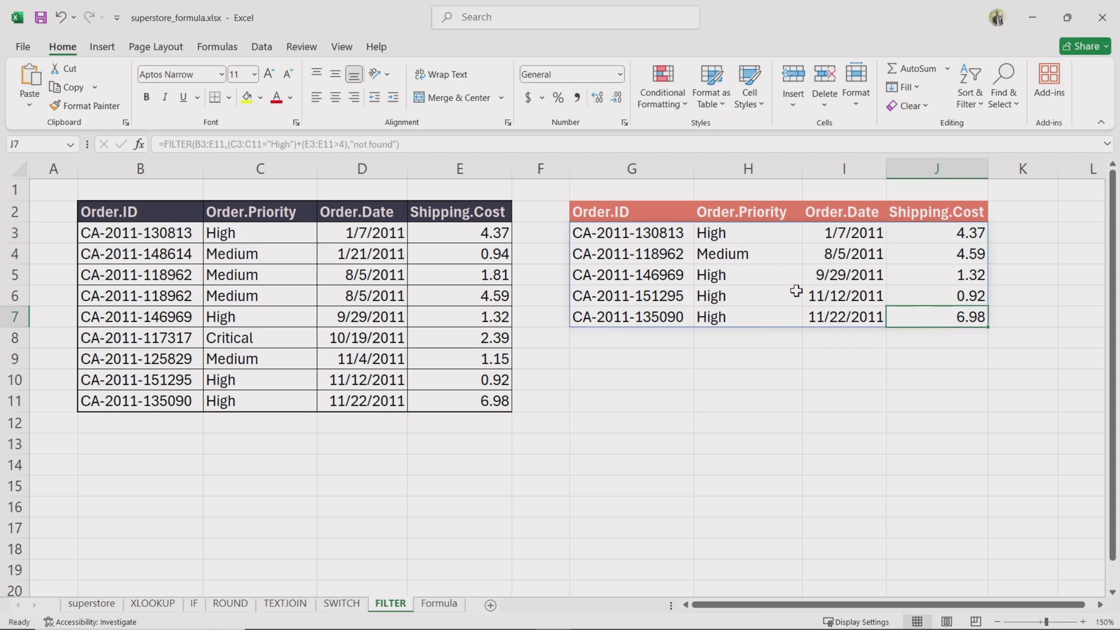
left_click(733, 236)
left_click_drag(738, 275, 747, 310)
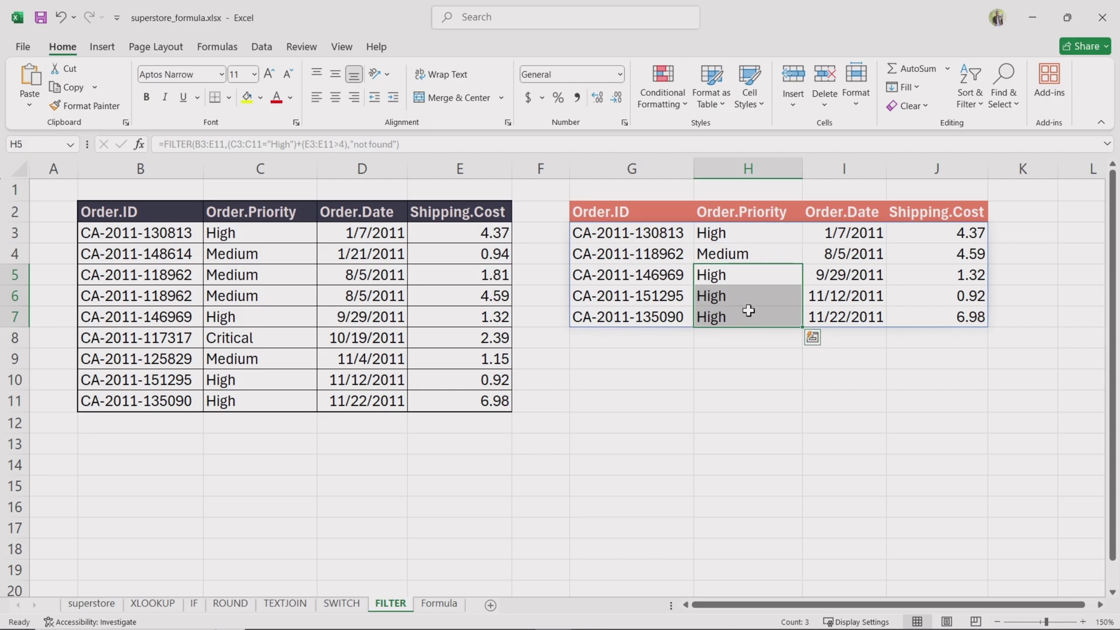
left_click(650, 232)
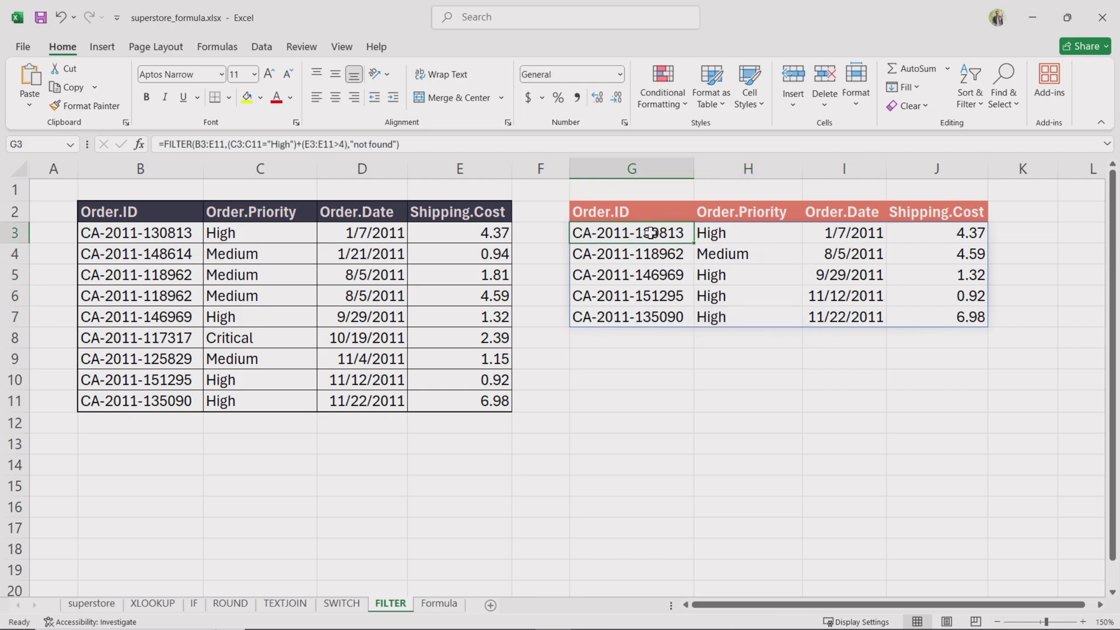
left_click(685, 415)
left_click(627, 235)
left_click_drag(580, 234, 941, 241)
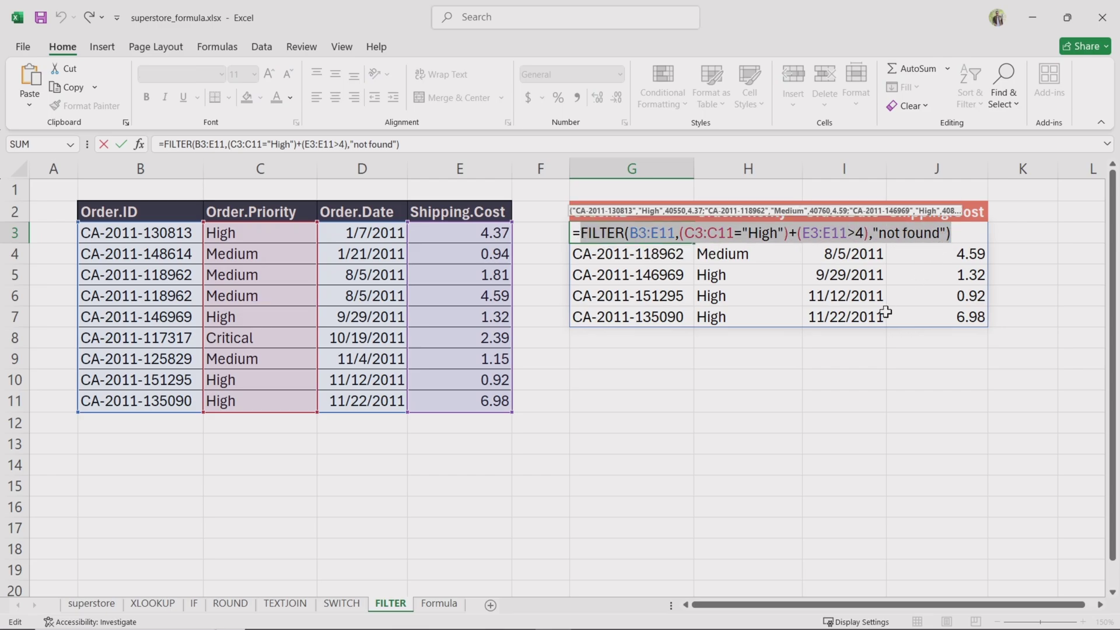